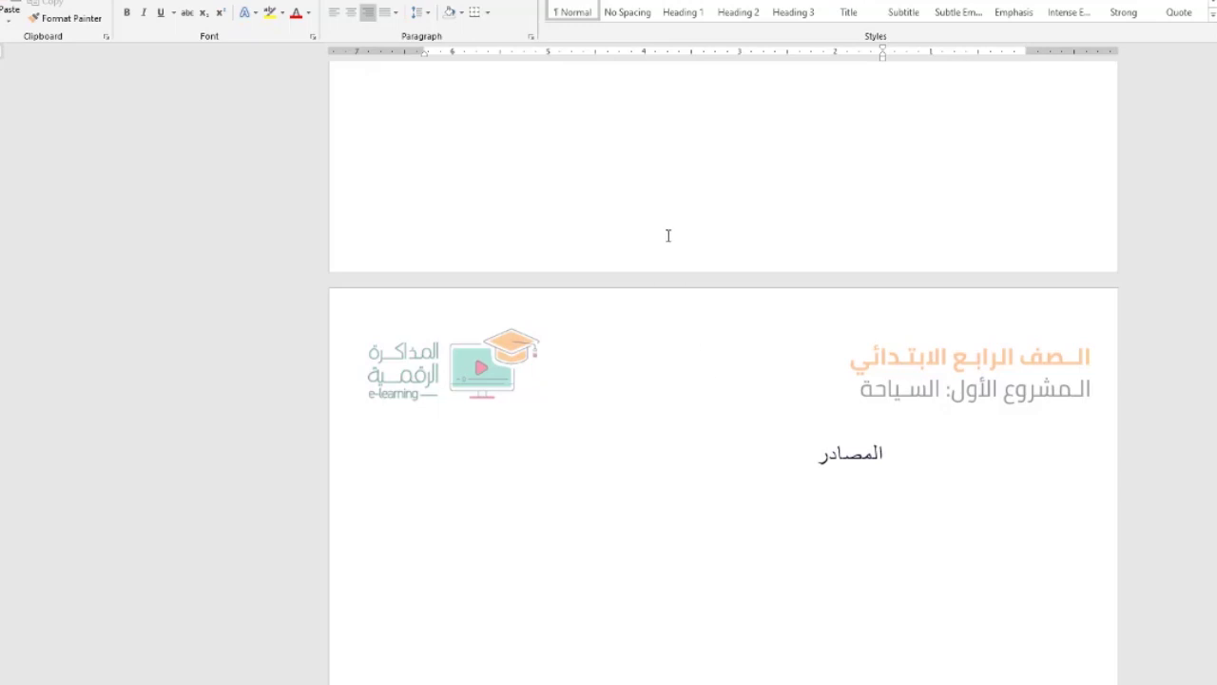
# - Shift the indent of the empty line under المصادر, then open Source Manager from References
pyautogui.moveTo(884, 56); pyautogui.dragTo(1005, 71)
pyautogui.moveTo(884, 52); pyautogui.dragTo(1003, 55)
pyautogui.click(983, 501)
pyautogui.hotkey('alt', 's')
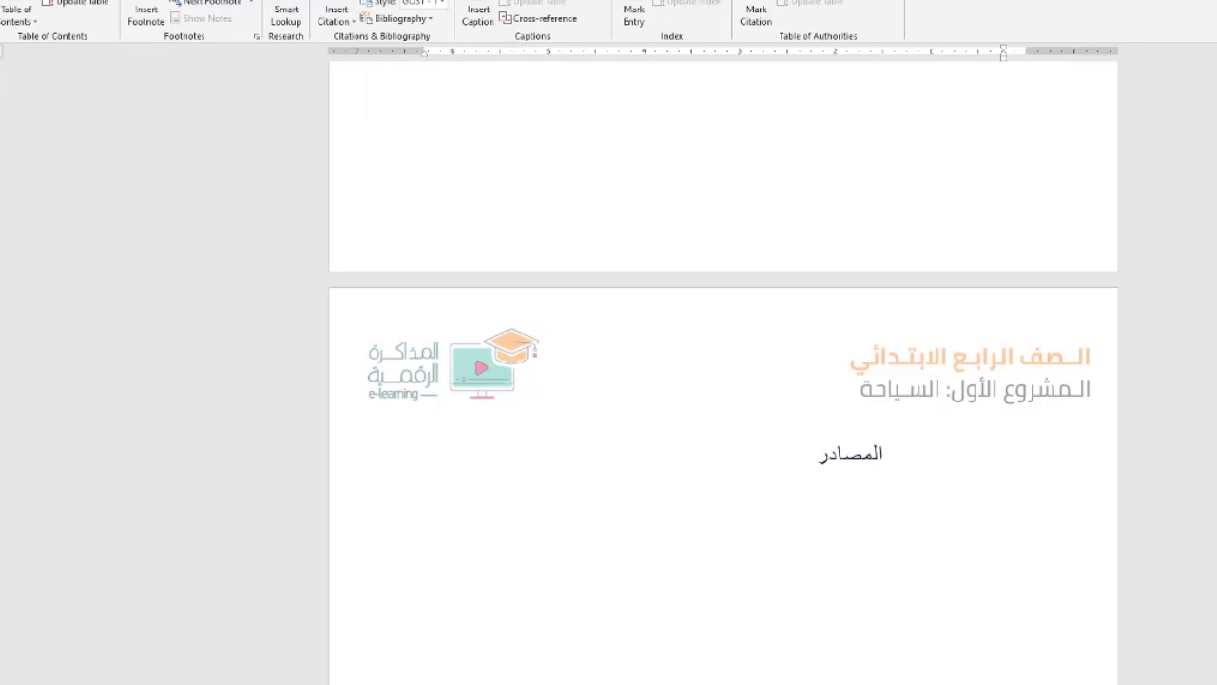
pyautogui.click(431, 3)
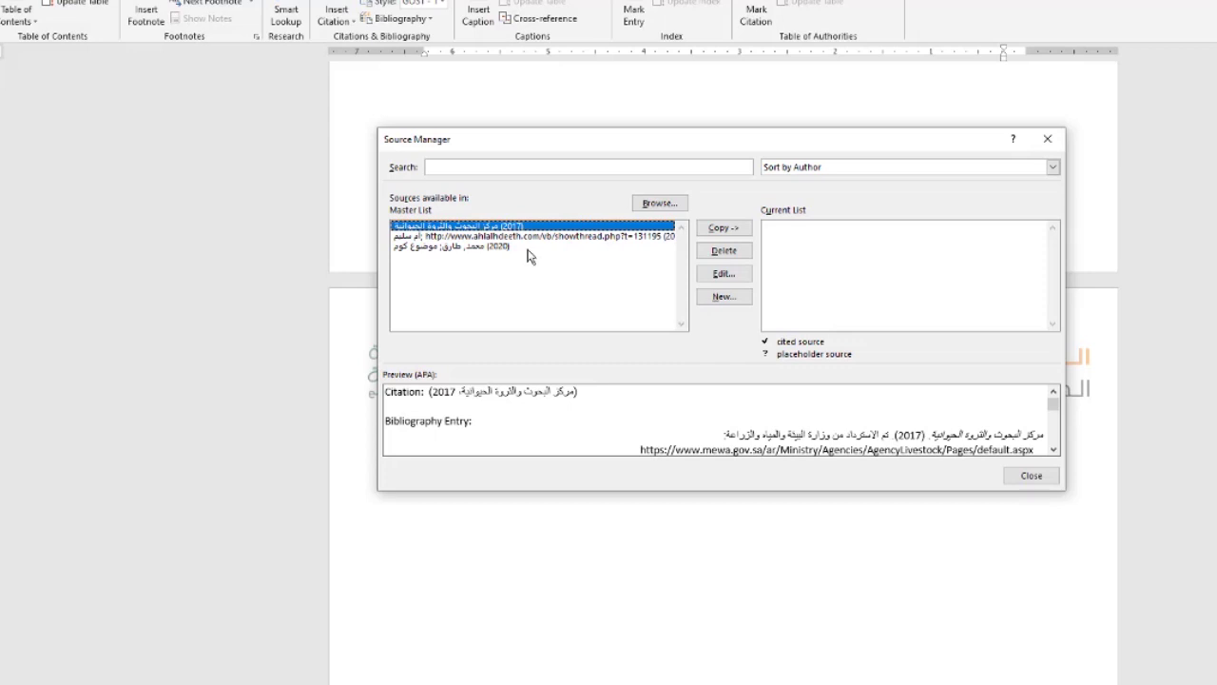
# - Select all three saved sources in the Master List and delete them
pyautogui.moveTo(511, 266)
pyautogui.mouseDown()
pyautogui.moveTo(501, 240)
pyautogui.moveTo(497, 251)
pyautogui.mouseUp()
pyautogui.click(494, 229)
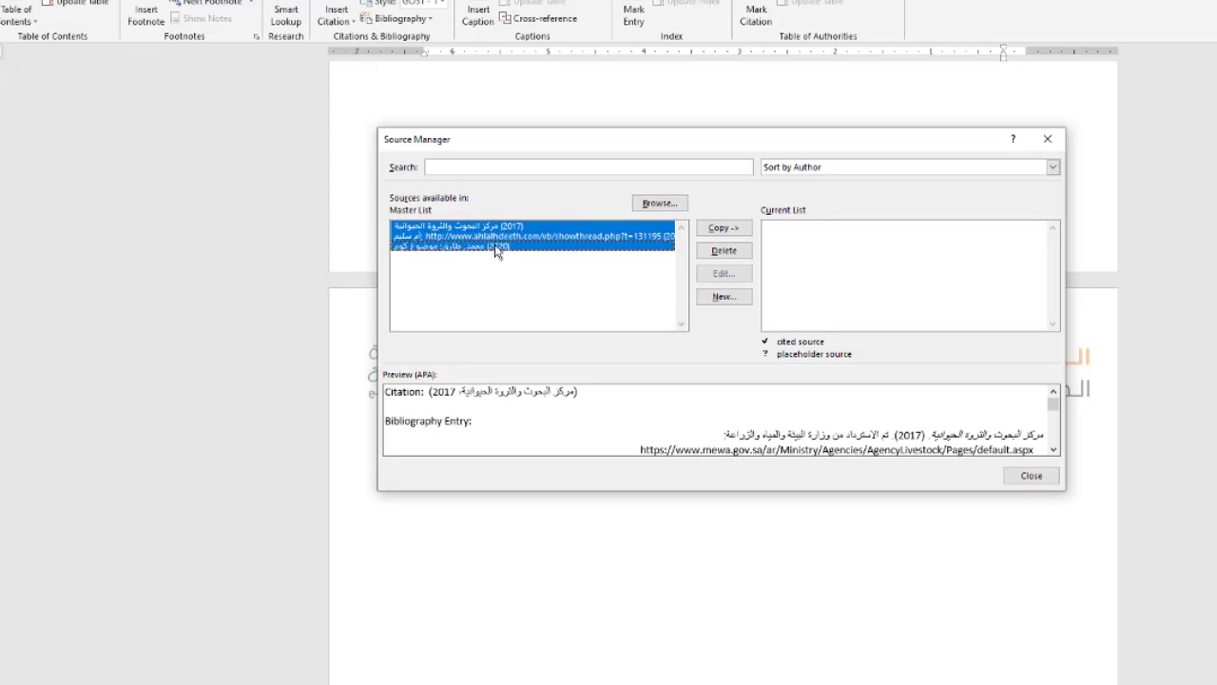
pyautogui.click(729, 257)
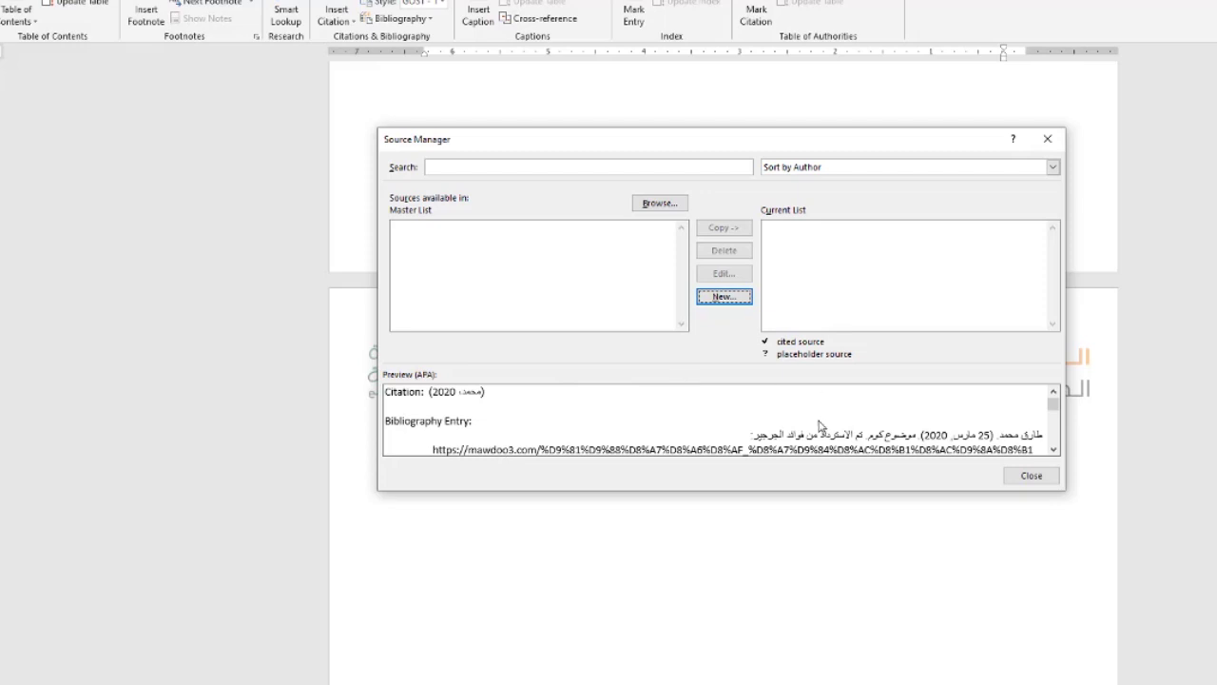
# - Open a new source form, cancel it, and operate the Source Manager lists
pyautogui.click(724, 298)
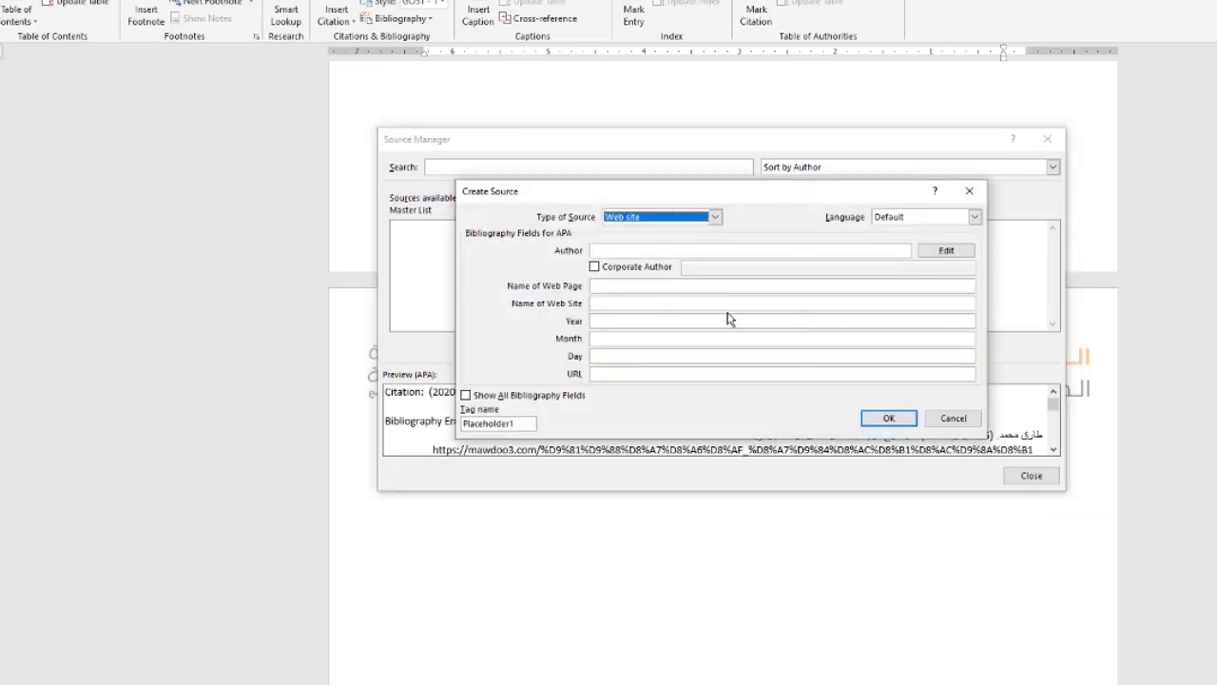
pyautogui.click(967, 191)
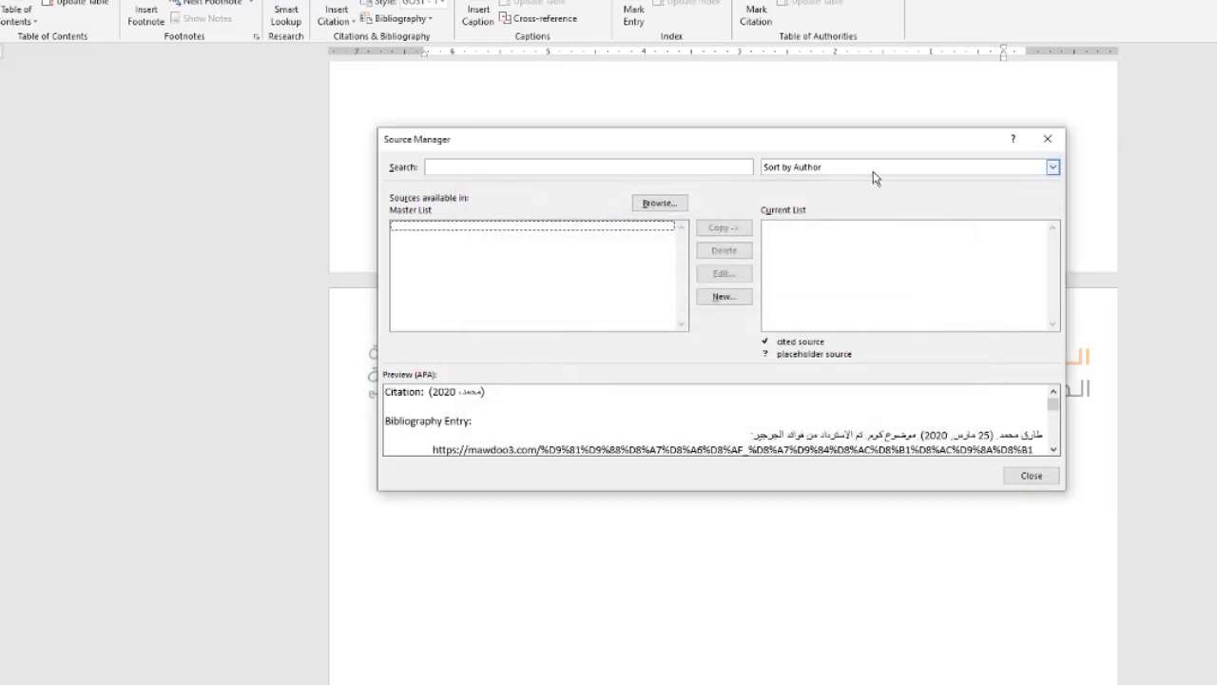
pyautogui.click(1053, 449)
pyautogui.click(1053, 449)
pyautogui.click(1053, 449)
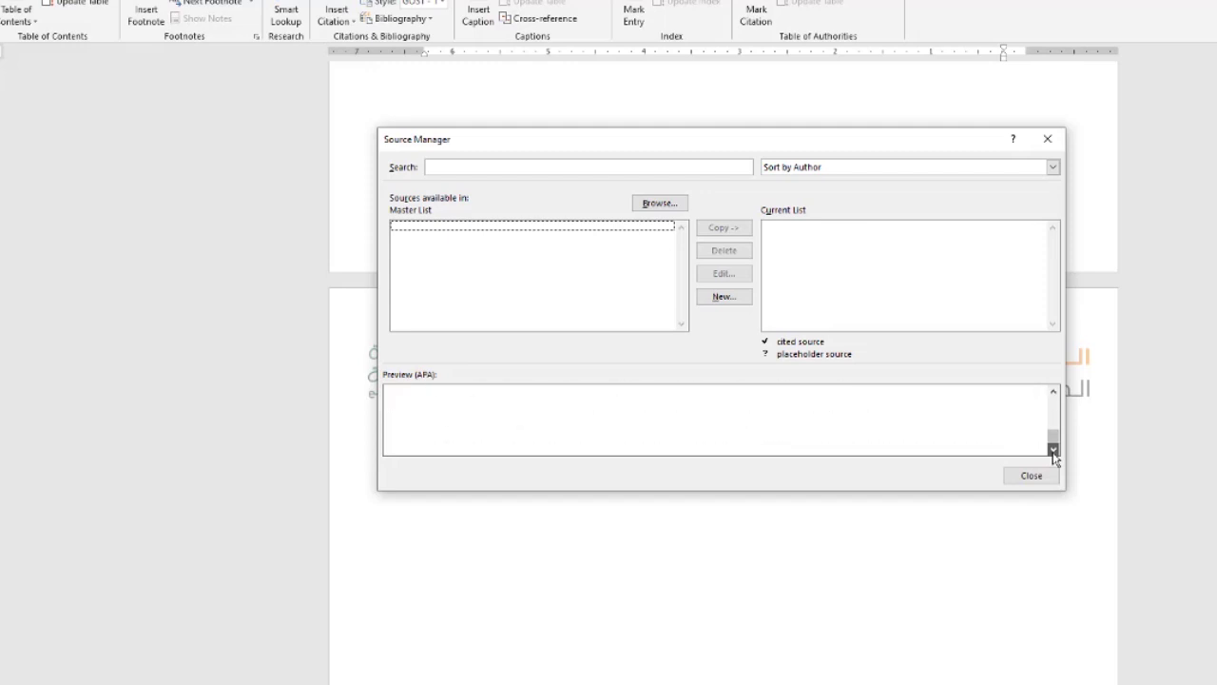
pyautogui.moveTo(1053, 448); pyautogui.dragTo(1049, 407)
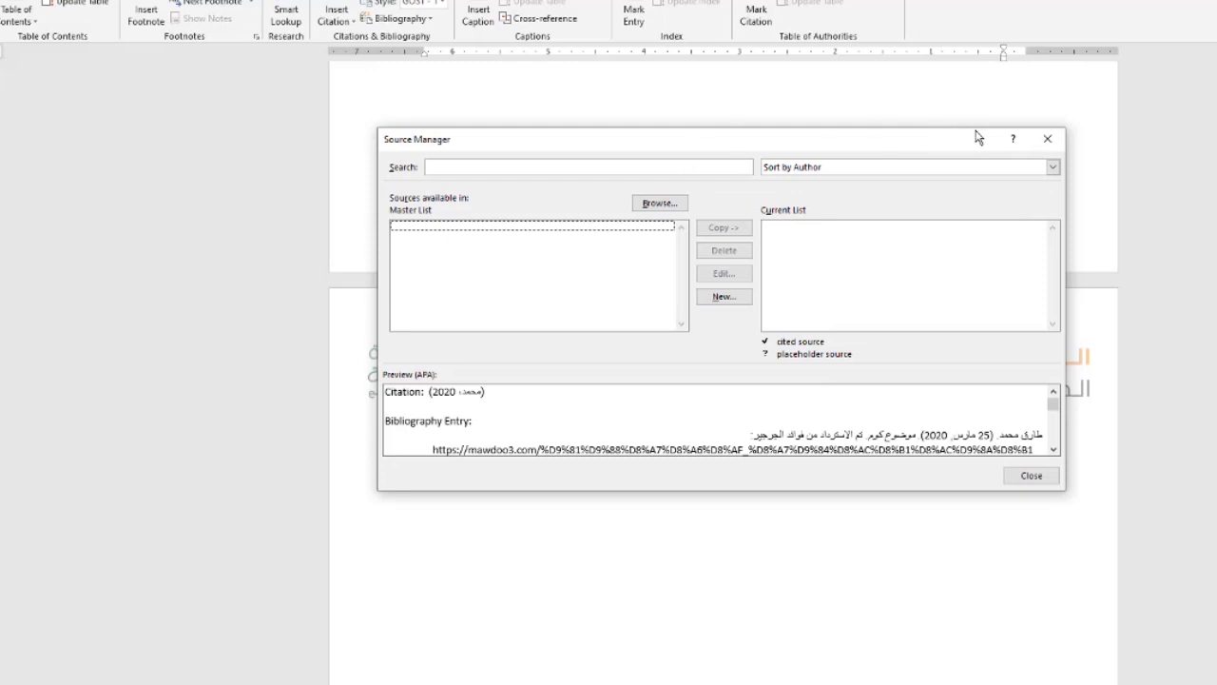
# - Create a new Web site source and enter the author's name in the Author field
pyautogui.click(725, 300)
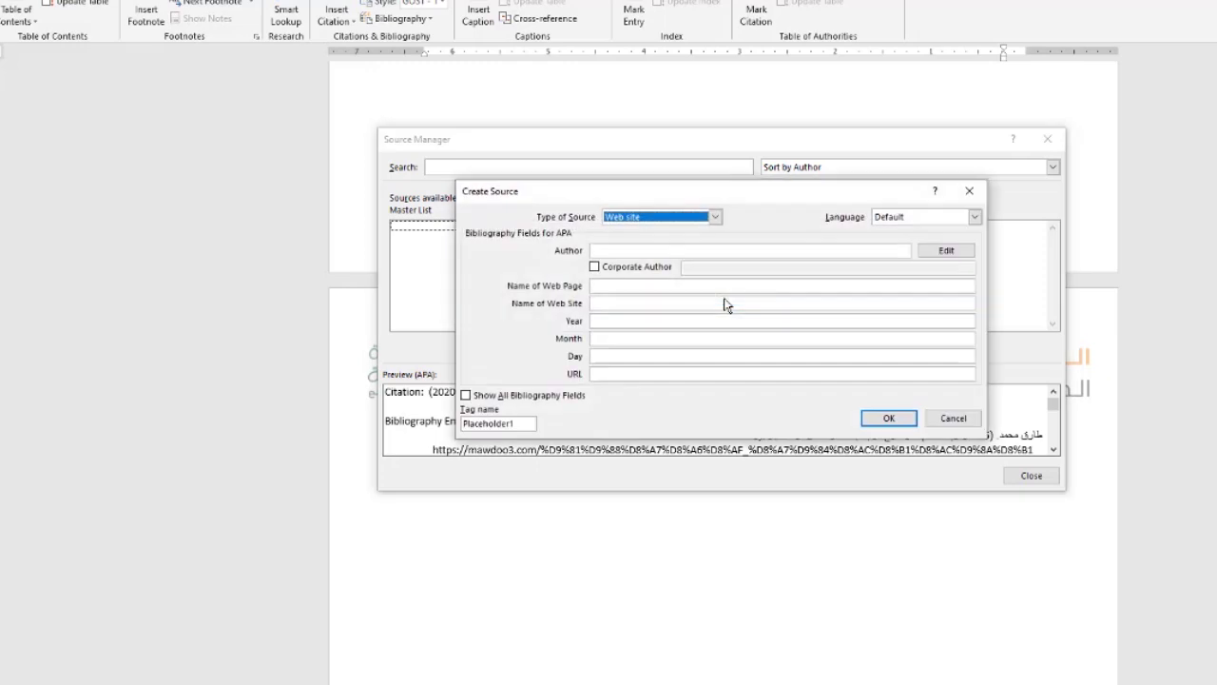
pyautogui.click(716, 218)
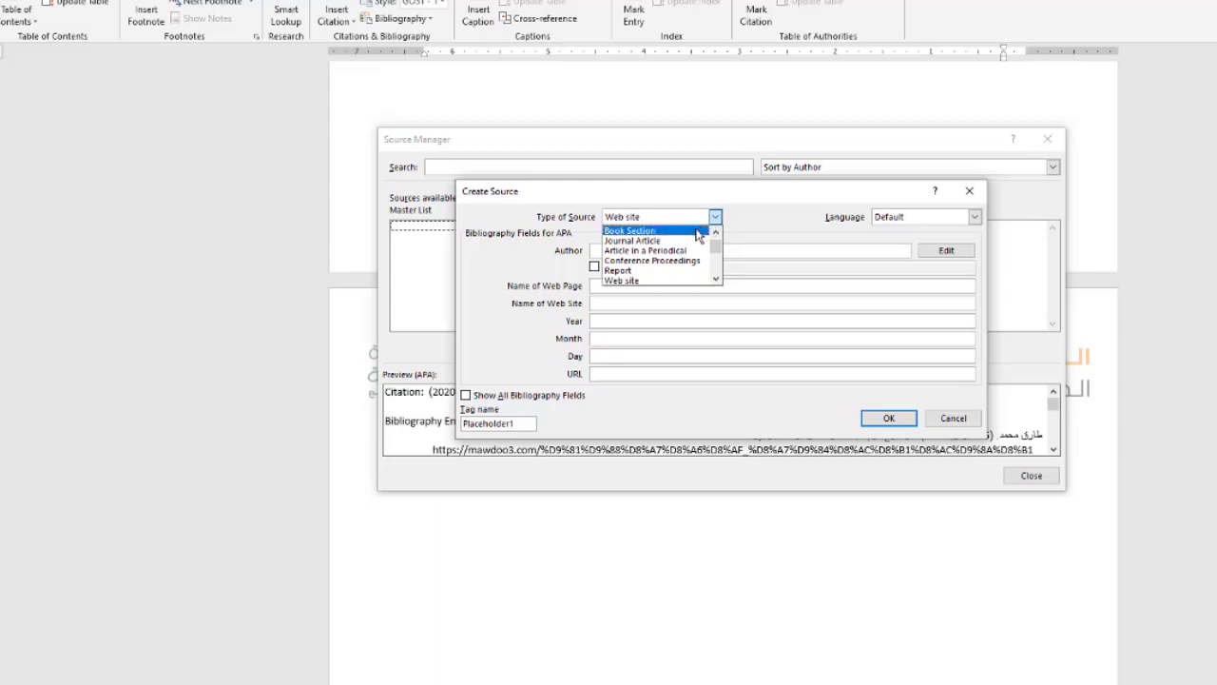
pyautogui.click(697, 281)
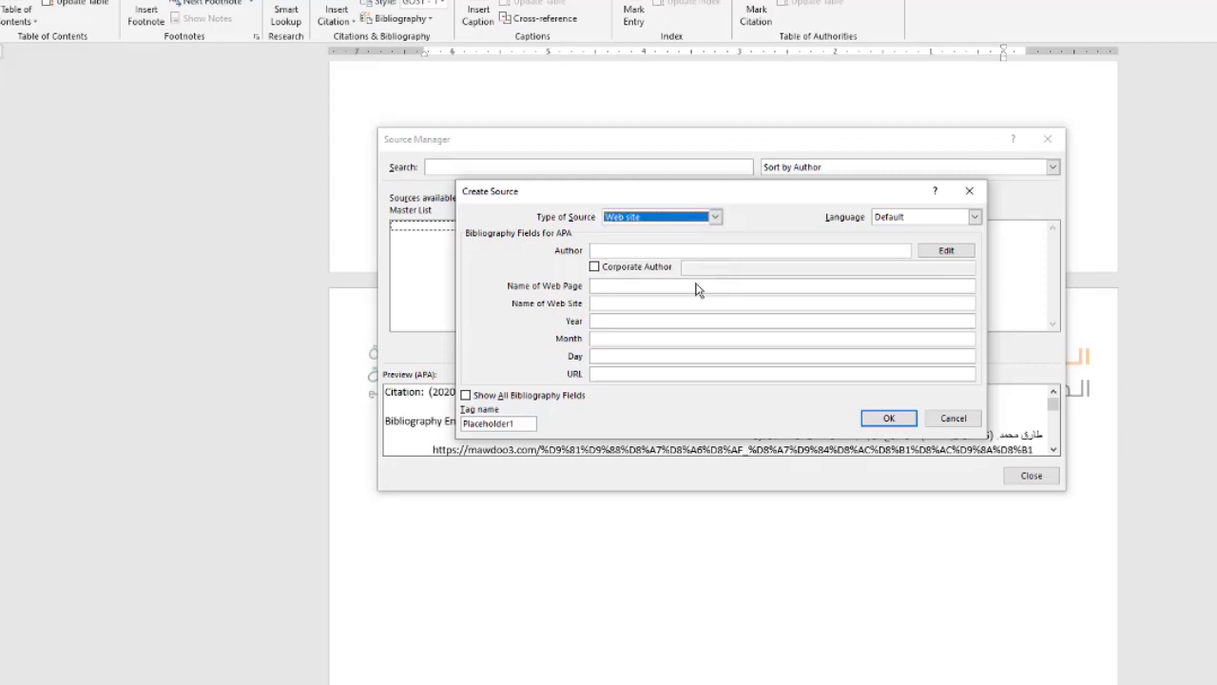
pyautogui.click(736, 254)
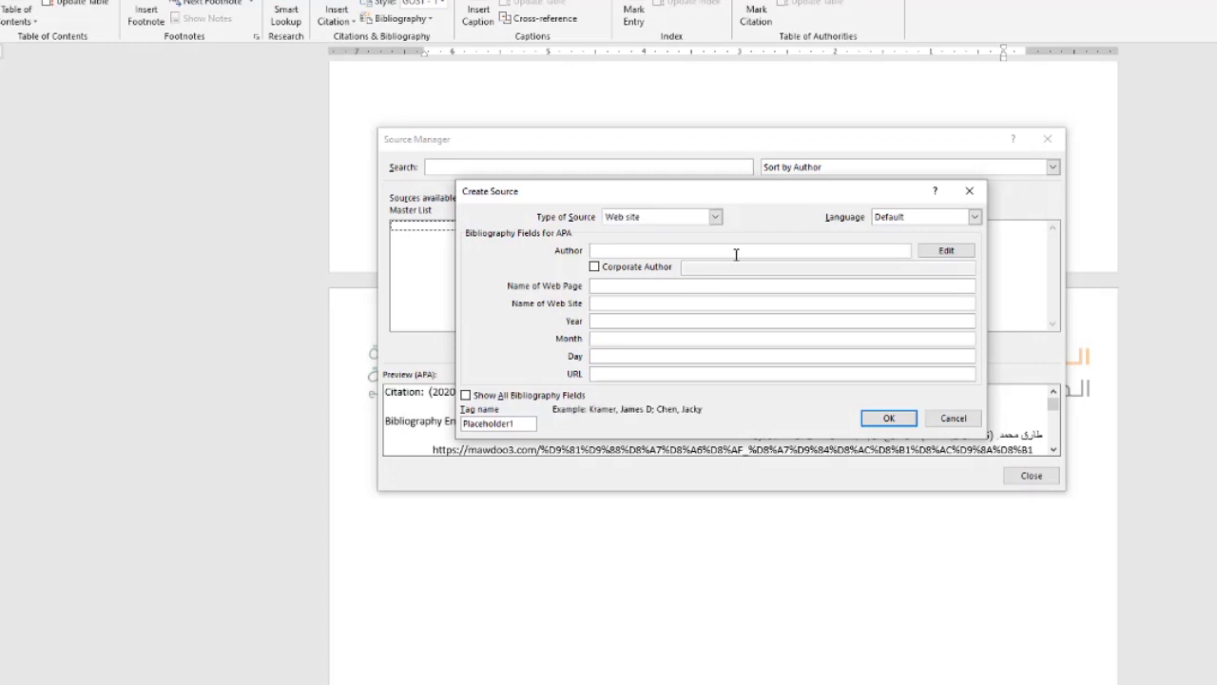
pyautogui.write('محمد خليل')
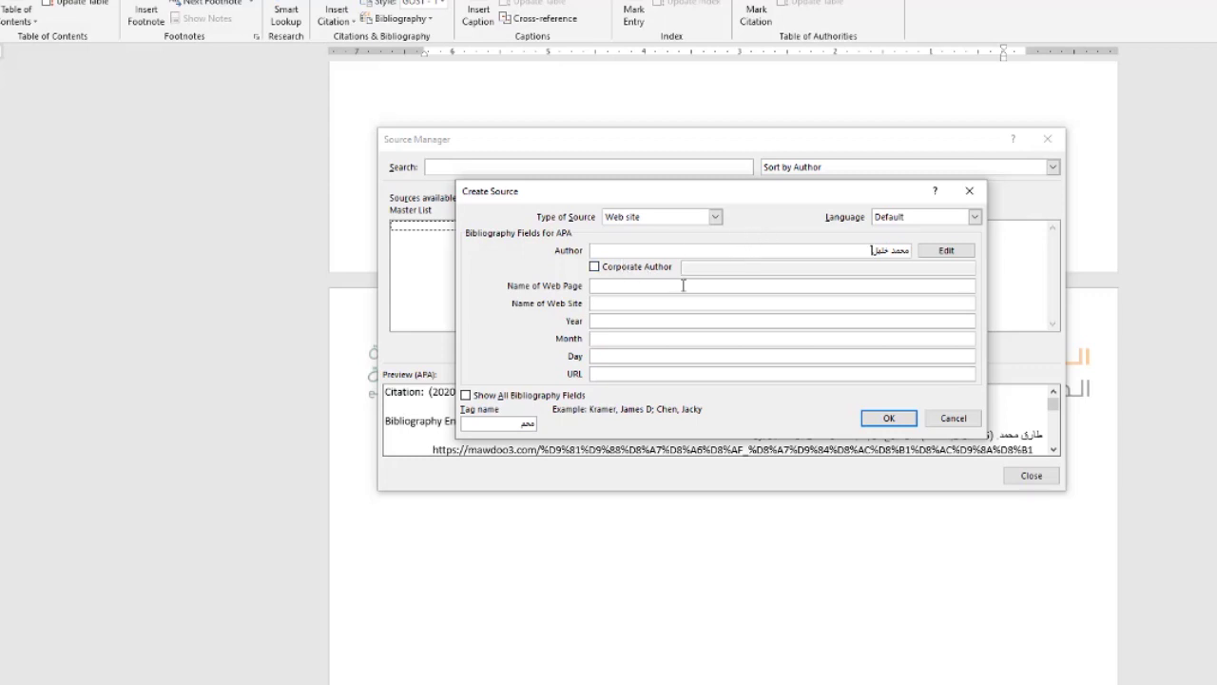
pyautogui.click(643, 285)
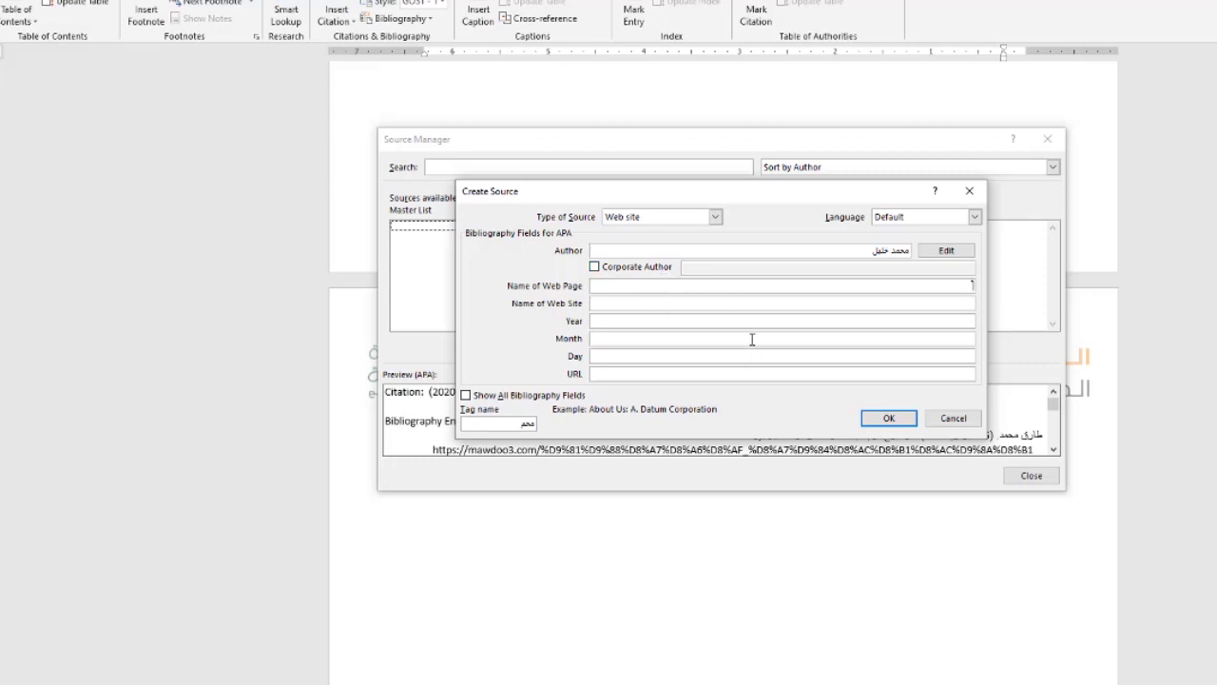
pyautogui.moveTo(607, 684)
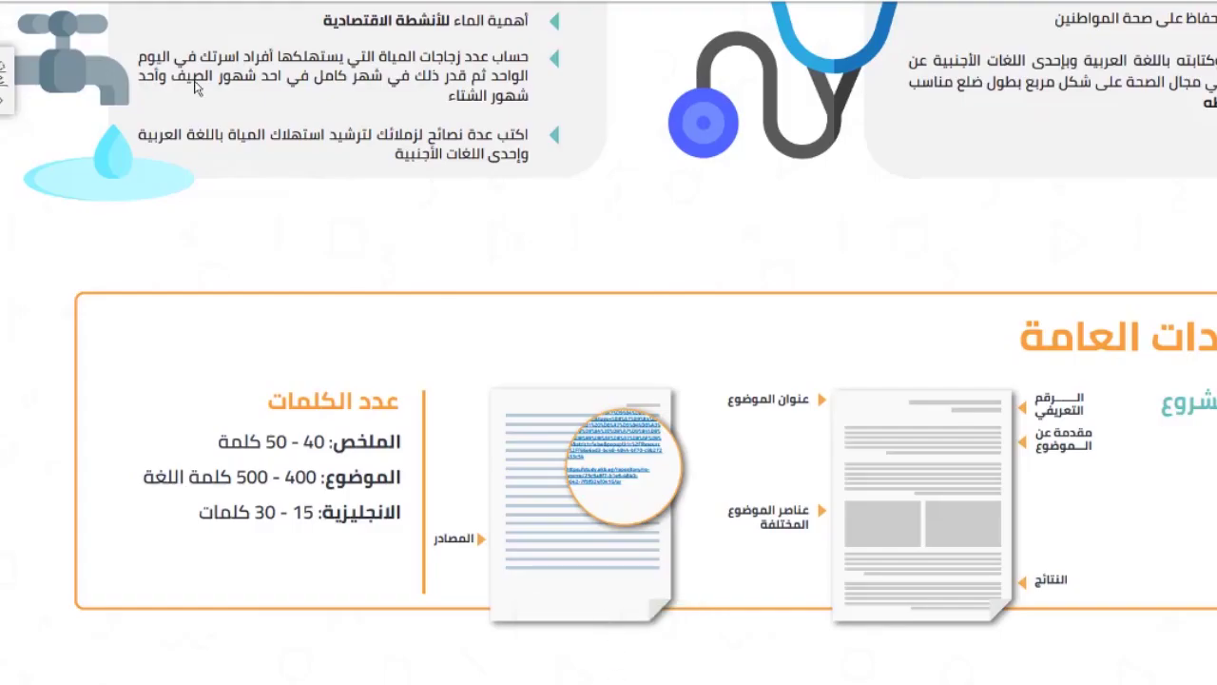
# - In Chrome, go to the Egypt tourism Mawdoo3 article and select the author's name in its byline
pyautogui.click(617, 653)
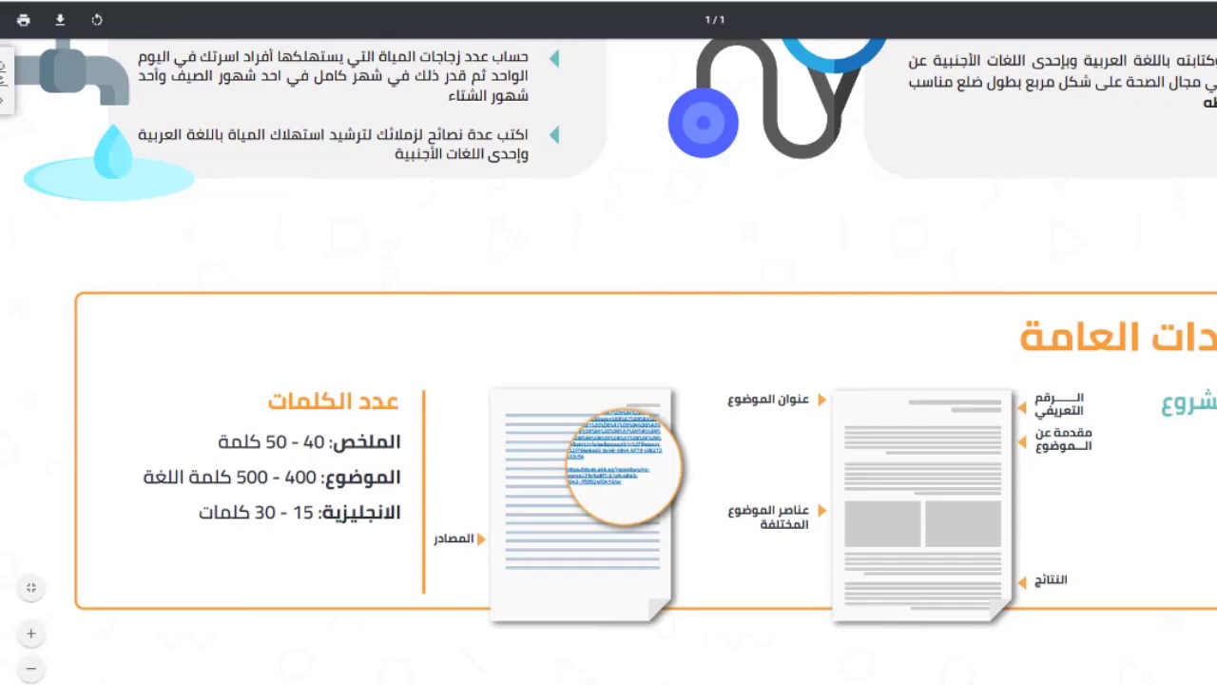
pyautogui.hotkey('ctrl', 'Tab')
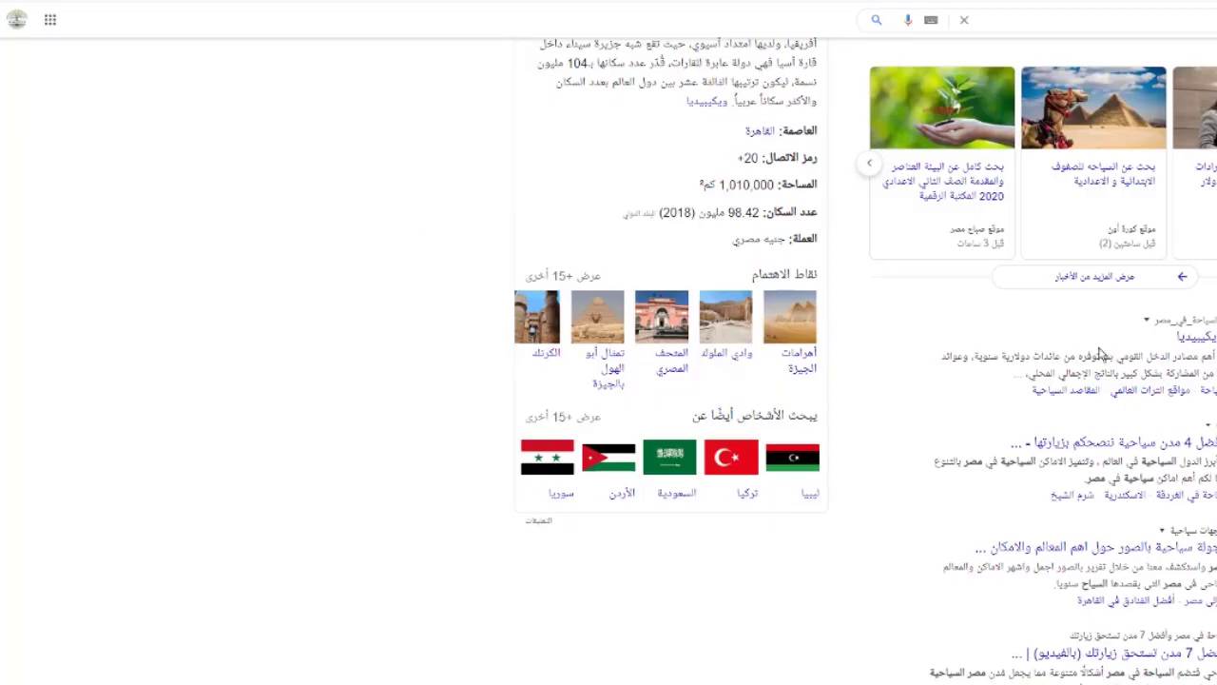
pyautogui.scroll(-4, 1103, 371)
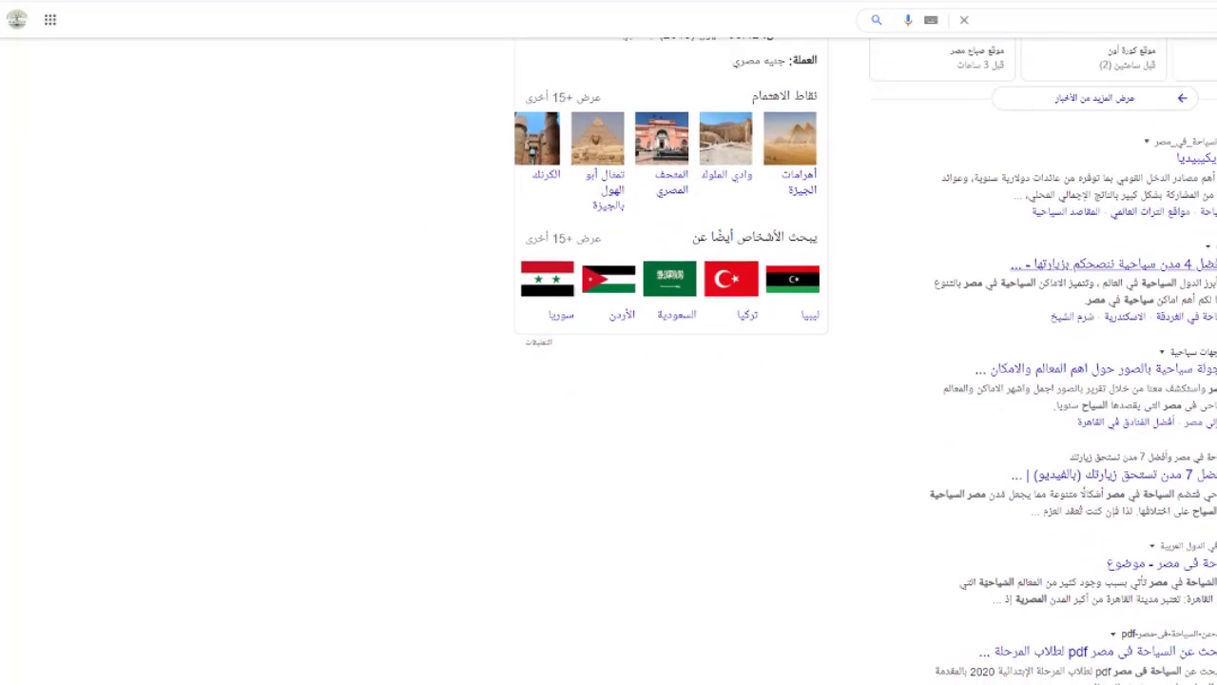
pyautogui.scroll(-2, 1176, 318)
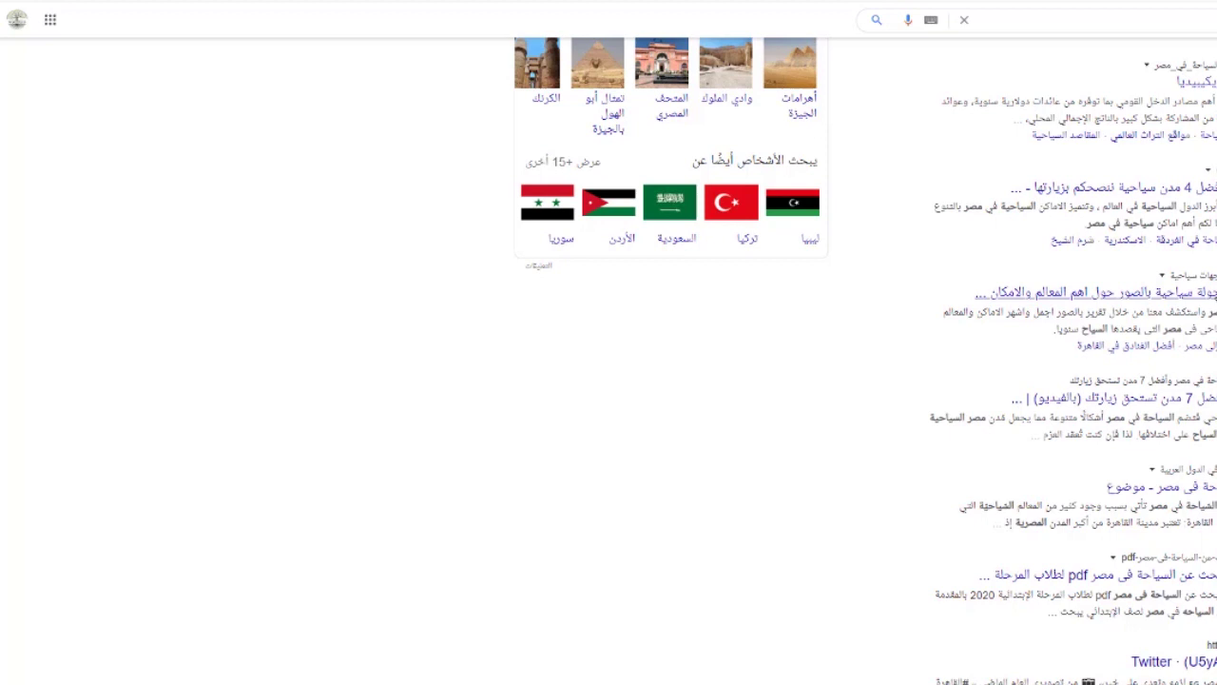
pyautogui.scroll(-5, 1094, 291)
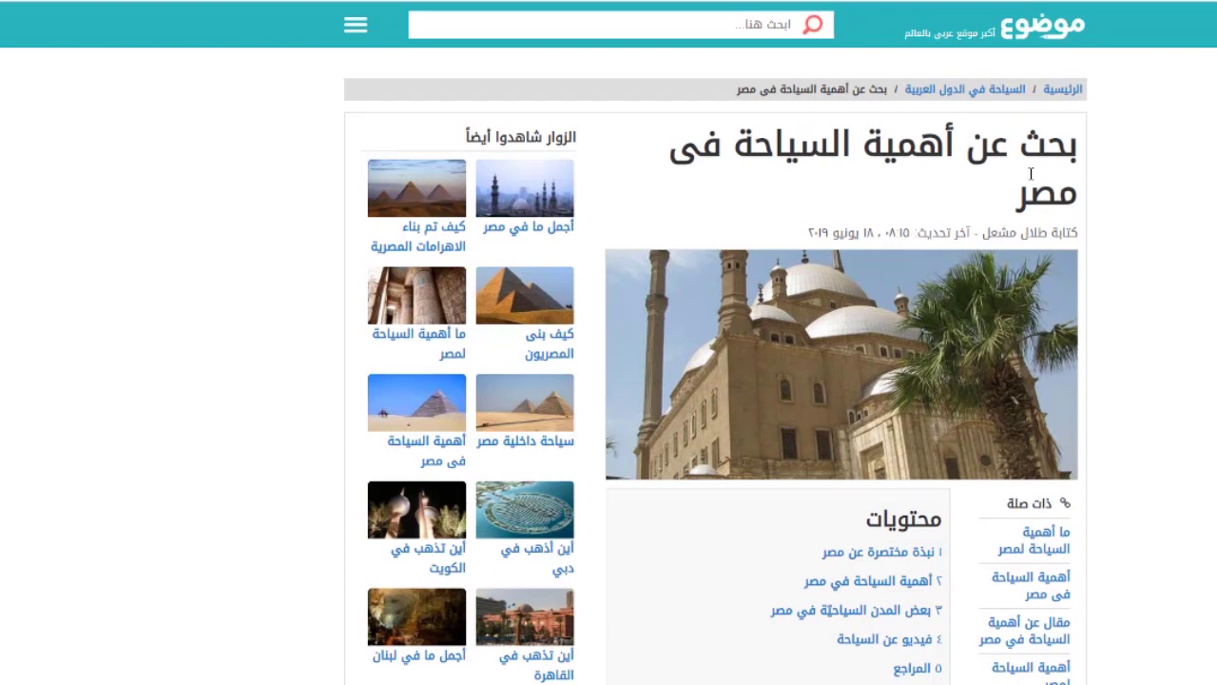
pyautogui.scroll(-1, 1072, 210)
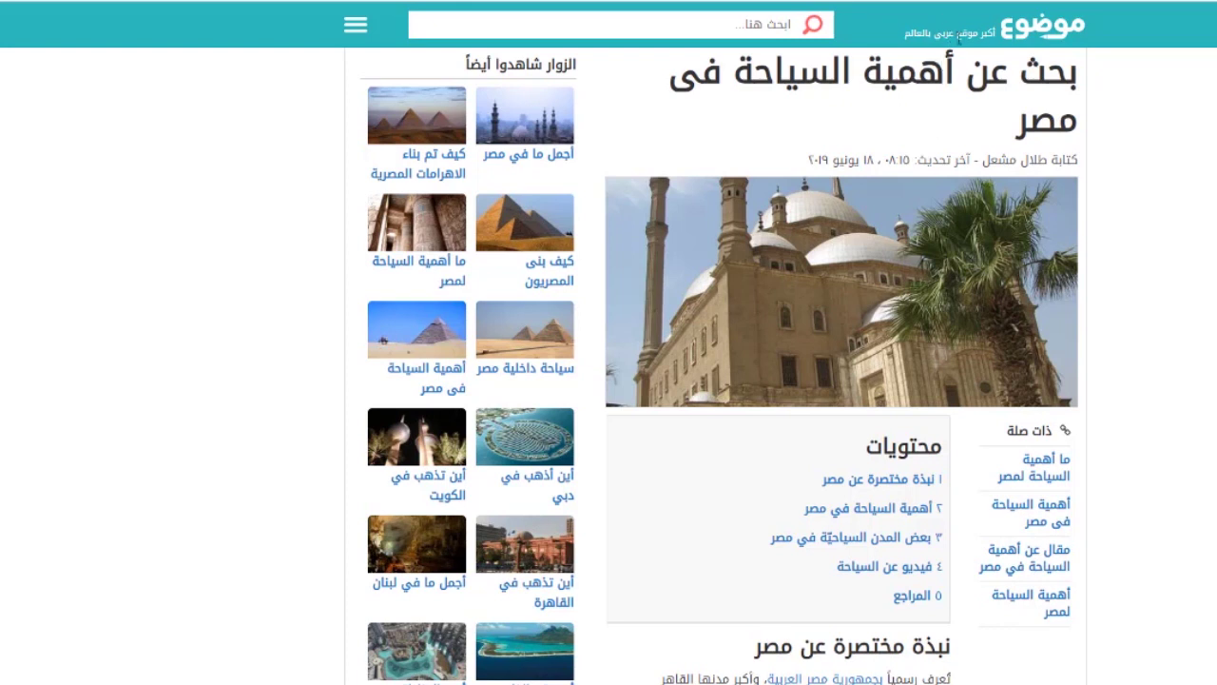
pyautogui.scroll(1, 1007, 66)
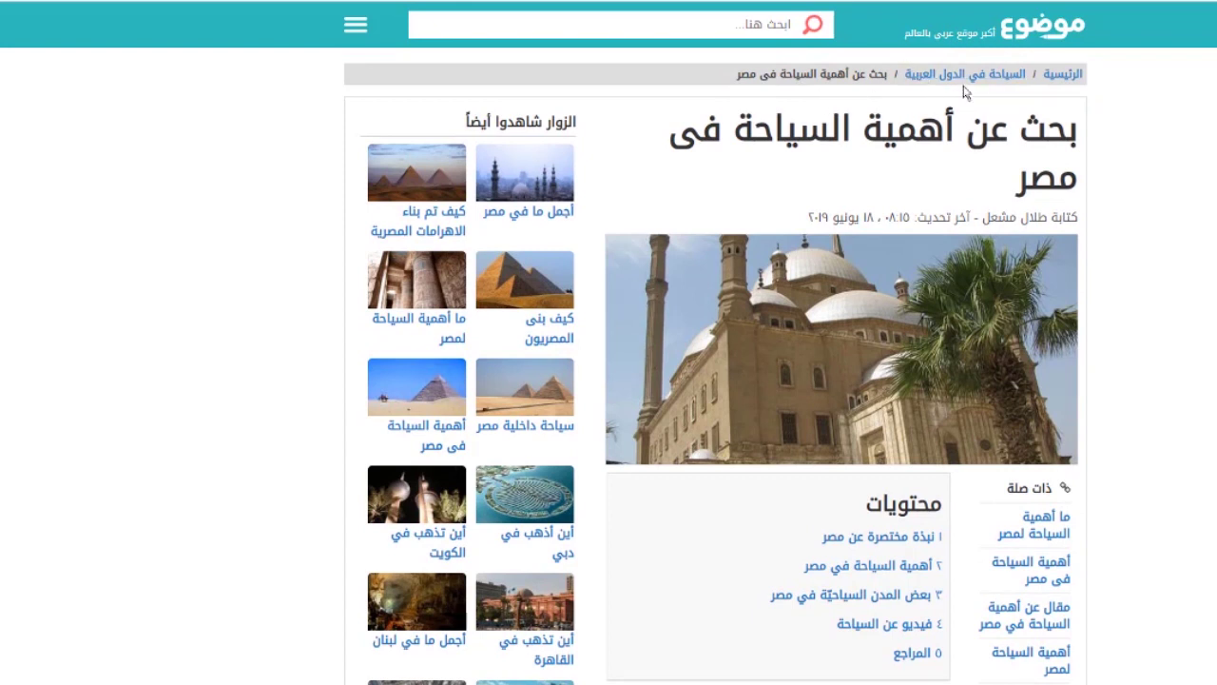
pyautogui.scroll(1, 980, 90)
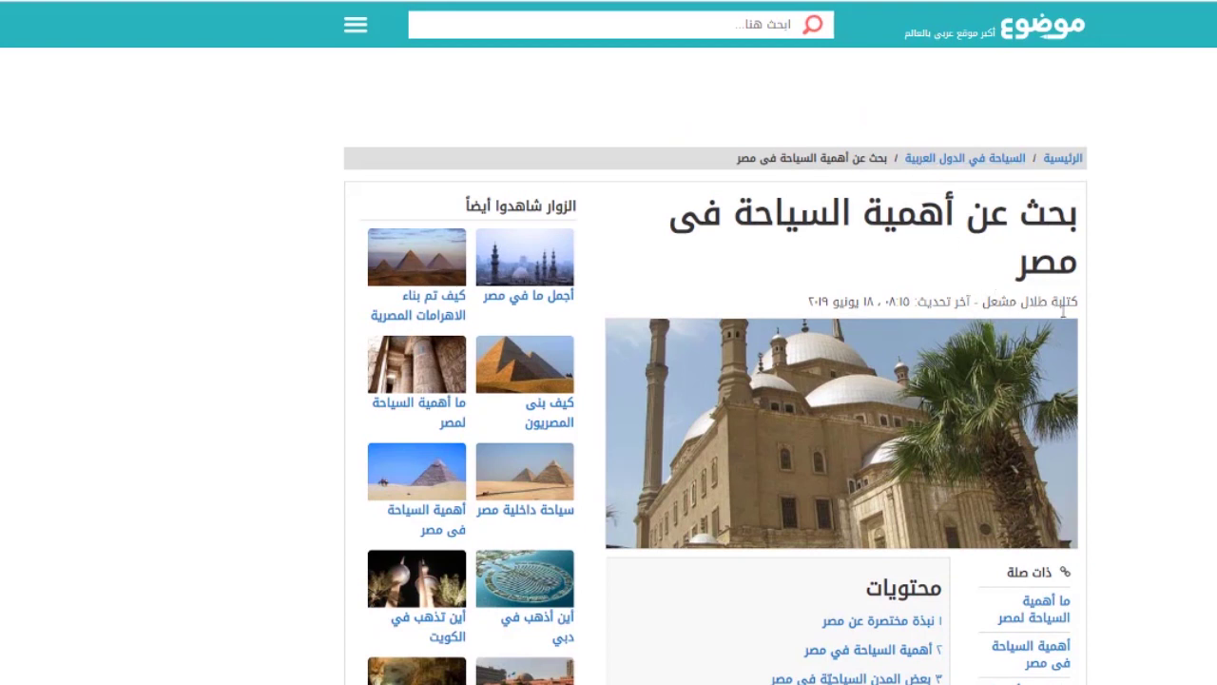
pyautogui.moveTo(983, 302); pyautogui.dragTo(1047, 301)
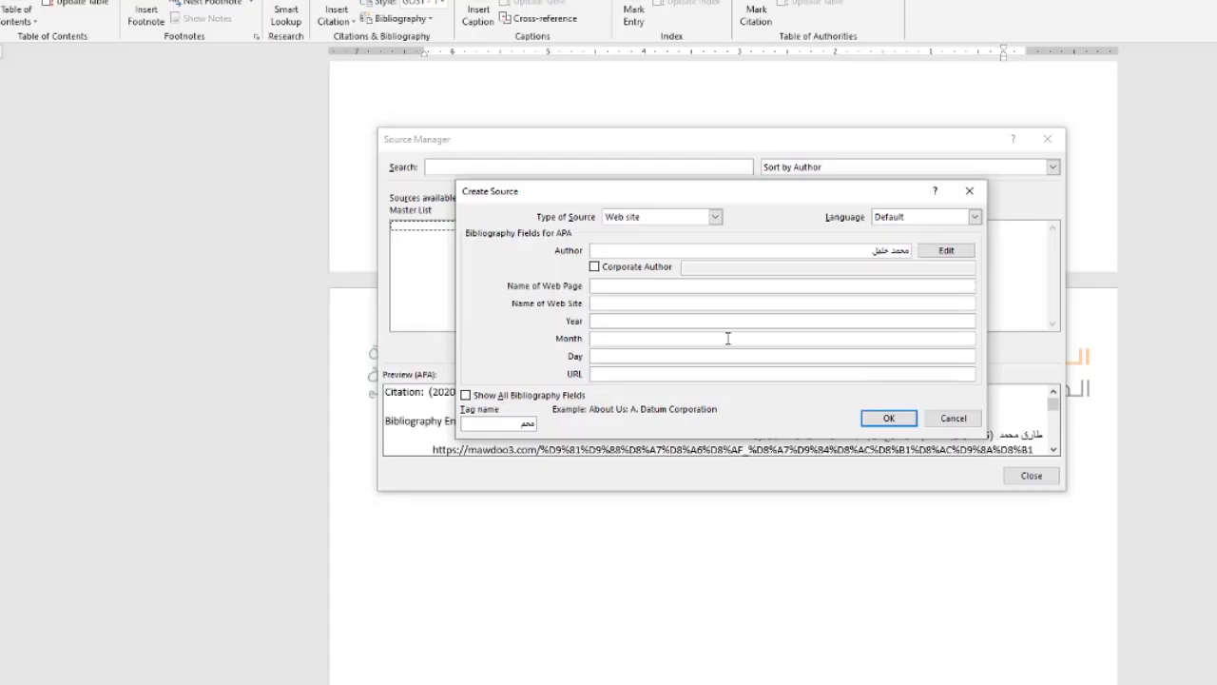
# - Replace the Author field with the article author's name
pyautogui.hotkey('ctrl', 'a')
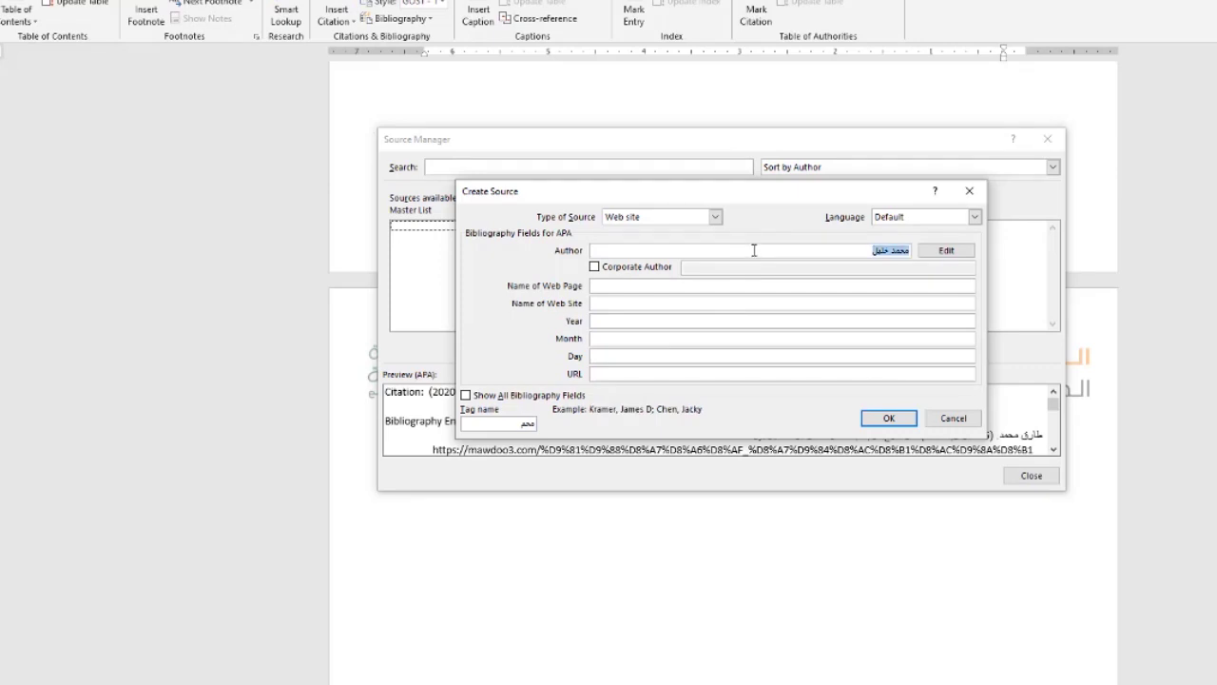
pyautogui.hotkey('alt', 'Tab')
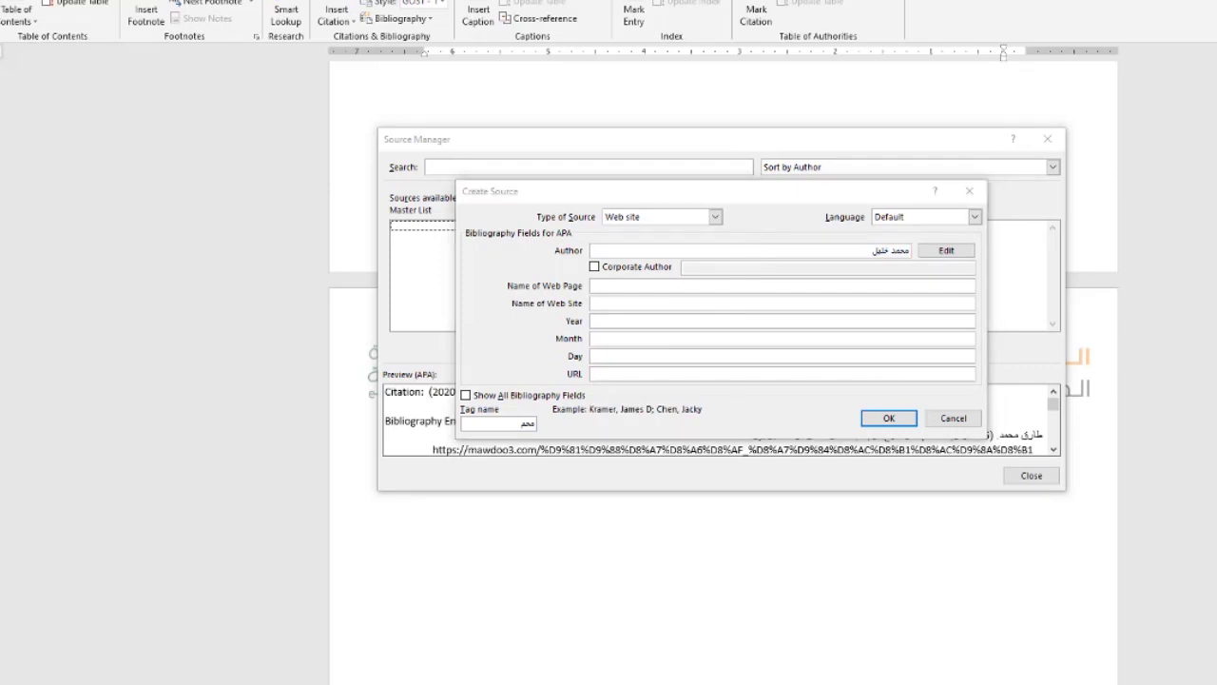
pyautogui.hotkey('alt', 'Tab')
pyautogui.hotkey('alt', 'Tab')
pyautogui.write('طارق')
pyautogui.write(' مشعل')
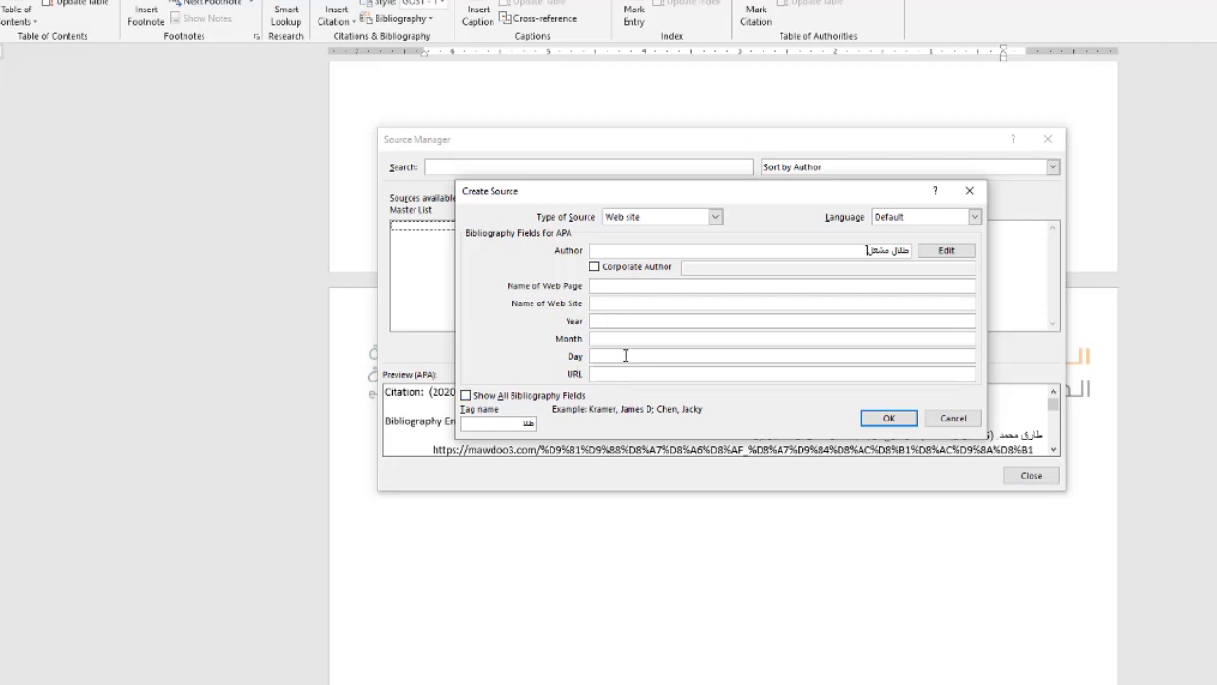
# - Enter page name 'السياحة في الدول', site name موضوع, and date 18 يونيو 2019
pyautogui.click(643, 285)
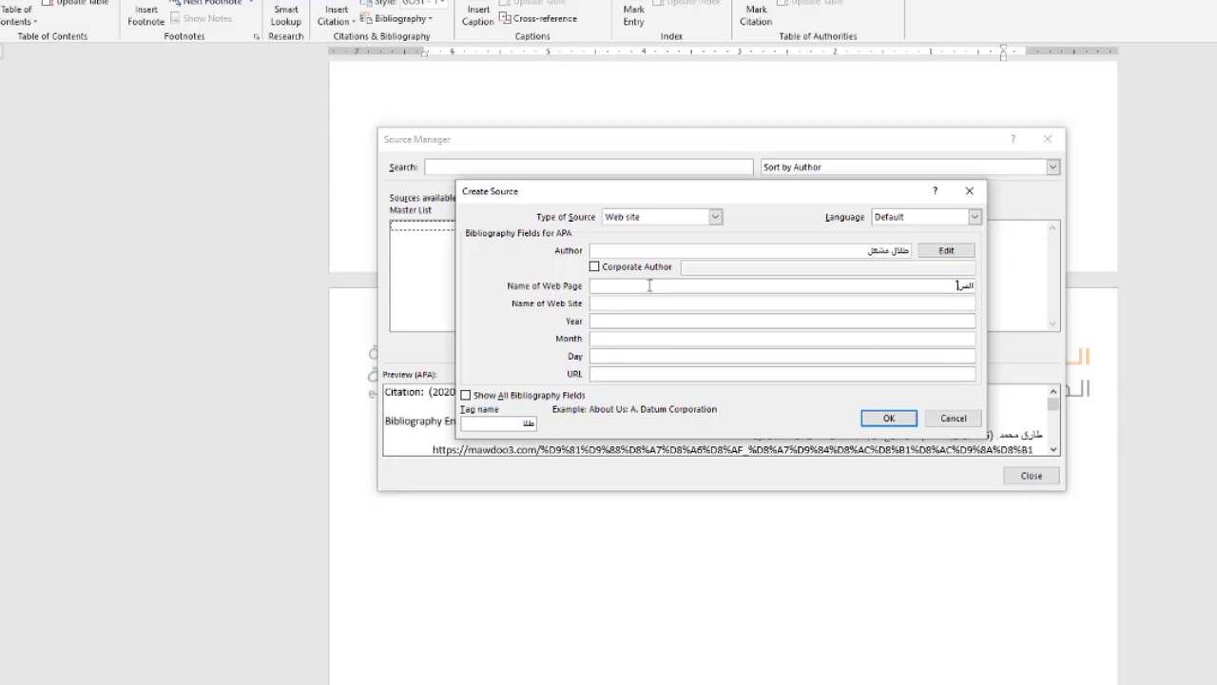
pyautogui.write('السياحة في الدول العربية')
pyautogui.click(613, 304)
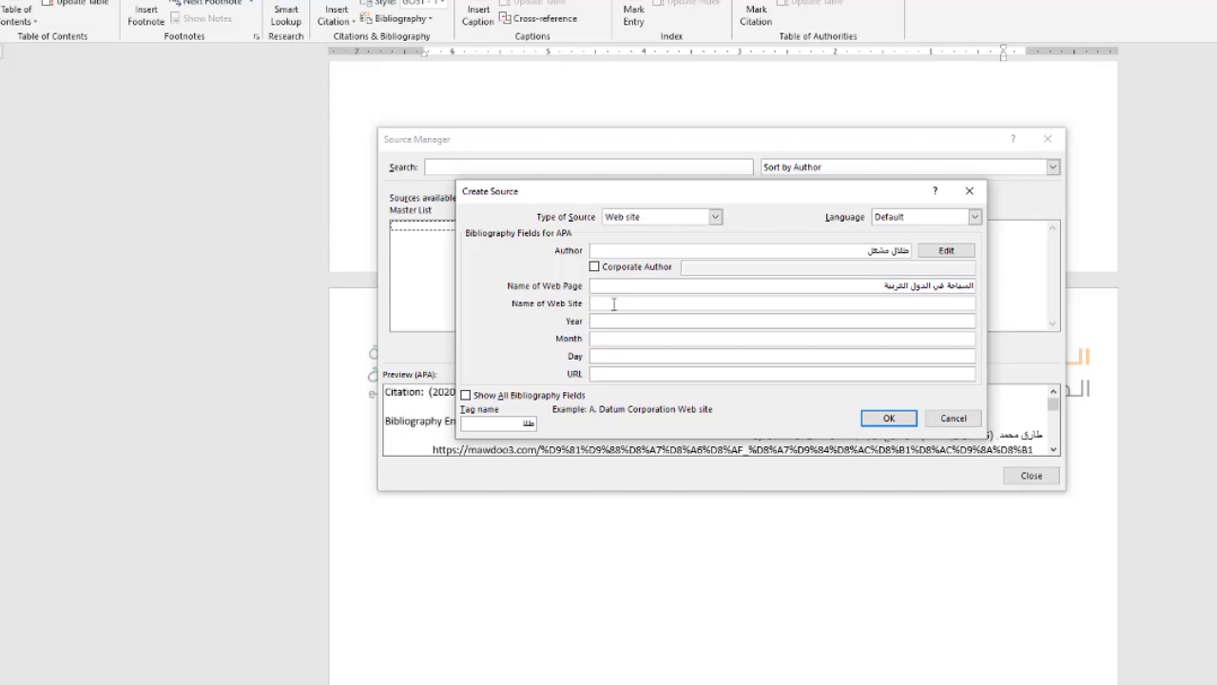
pyautogui.write('موضوع')
pyautogui.click(630, 322)
pyautogui.write('2019')
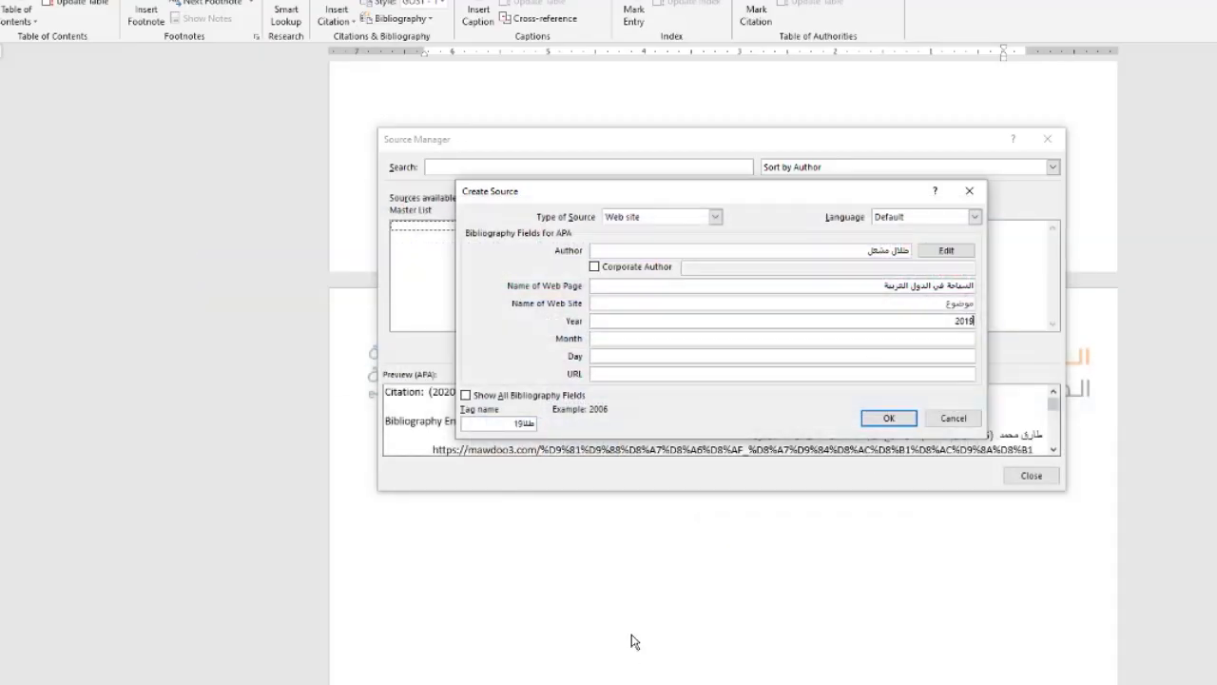
pyautogui.click(673, 339)
pyautogui.write('يونيو')
pyautogui.click(676, 357)
pyautogui.click(666, 373)
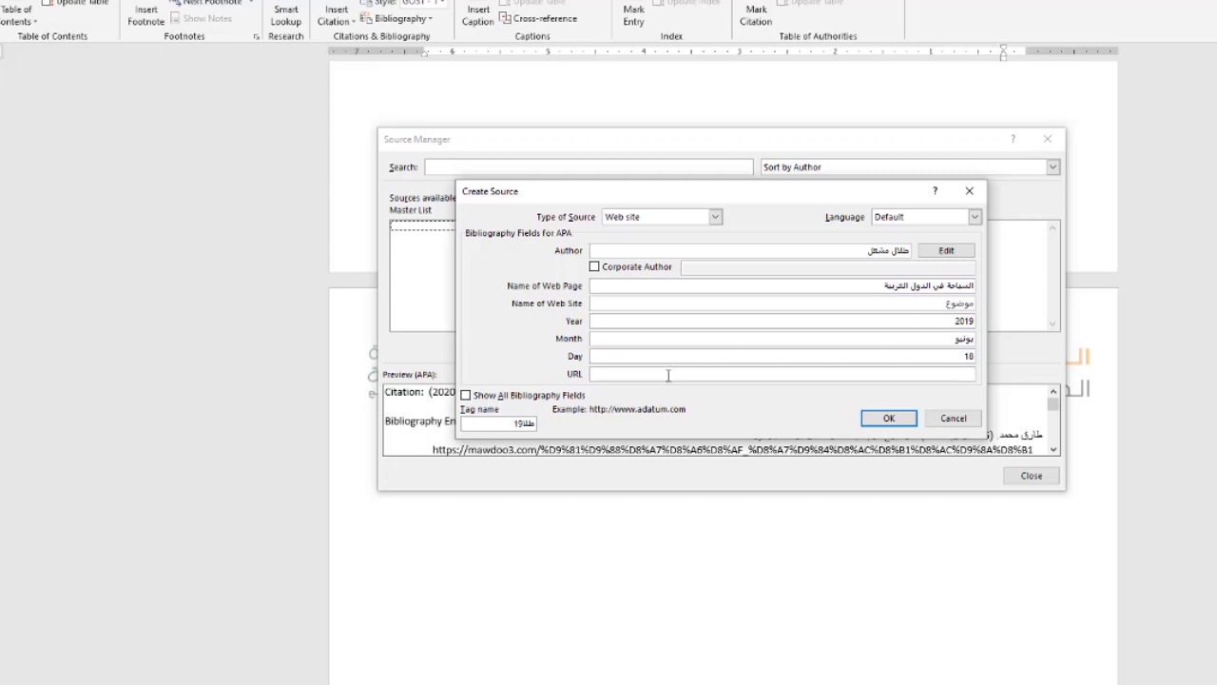
# - Copy the Mawdoo3 article's full URL from Chrome's address bar and return to Word
pyautogui.hotkey('alt', 'Tab')
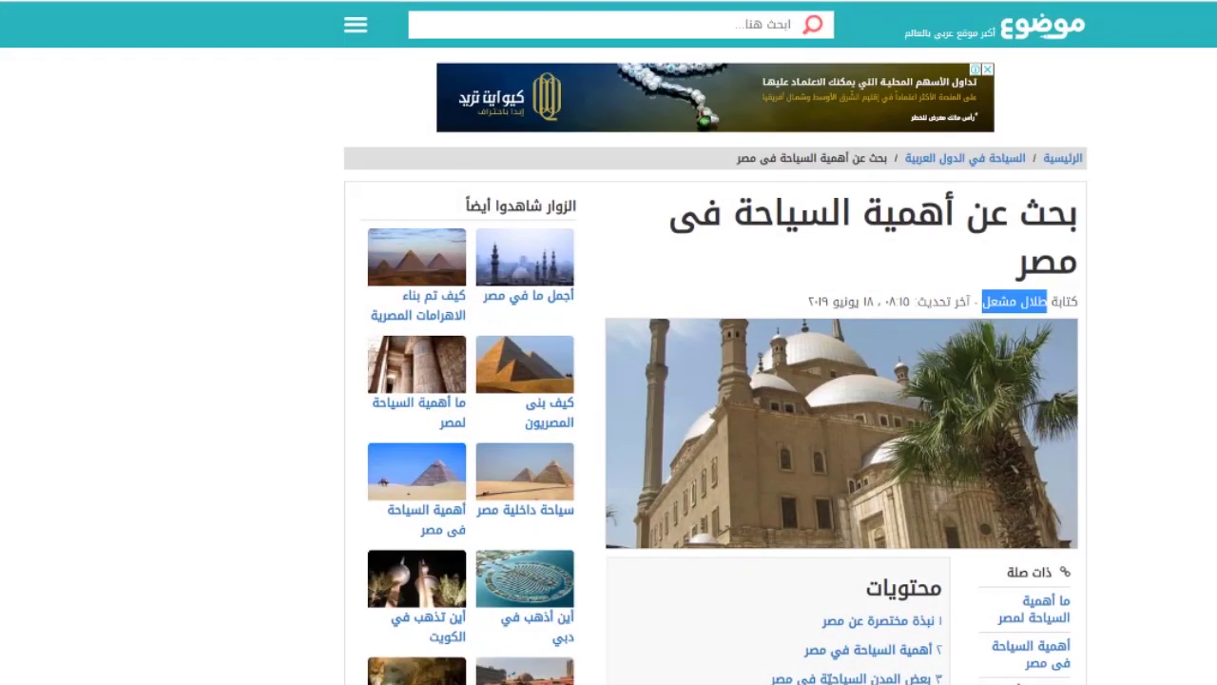
pyautogui.hotkey('alt', 'Tab')
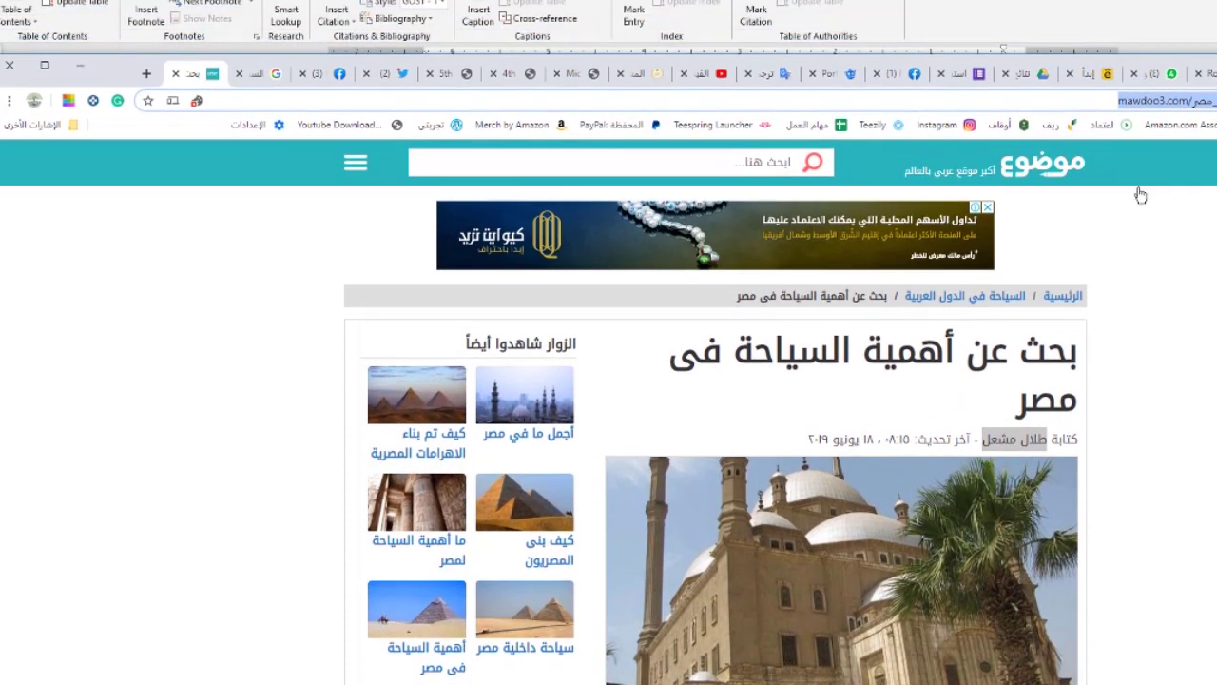
pyautogui.click(1068, 100)
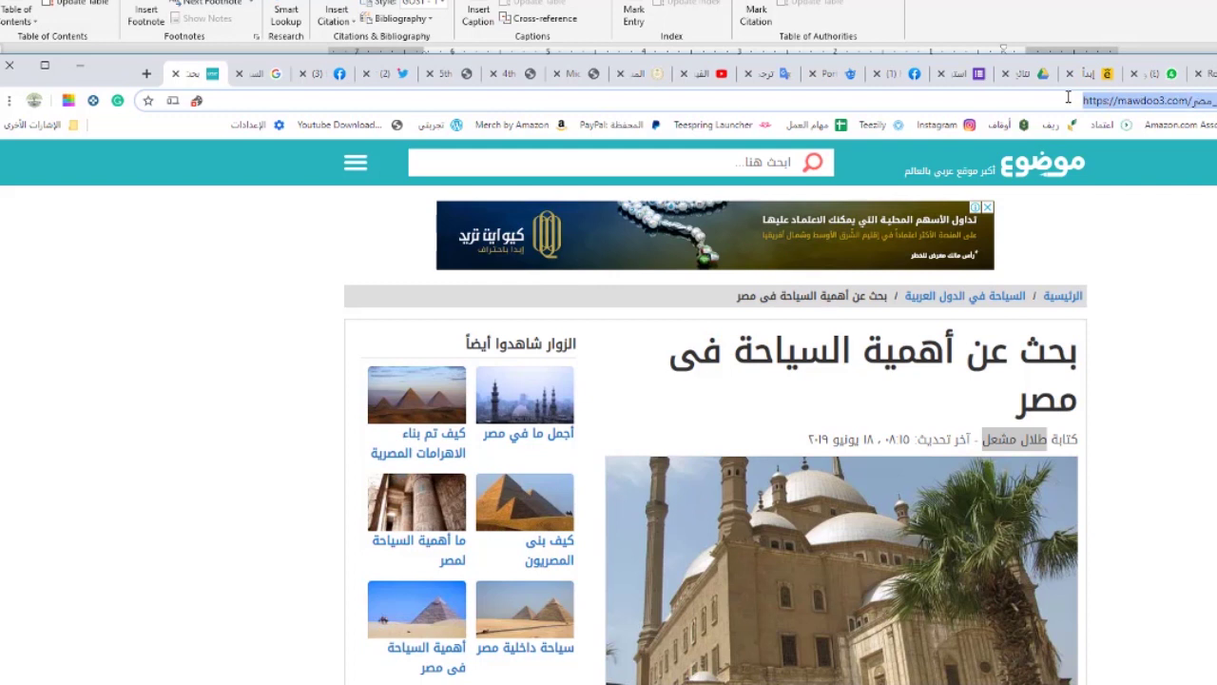
pyautogui.rightClick(1067, 98)
pyautogui.click(1027, 204)
pyautogui.click(283, 34)
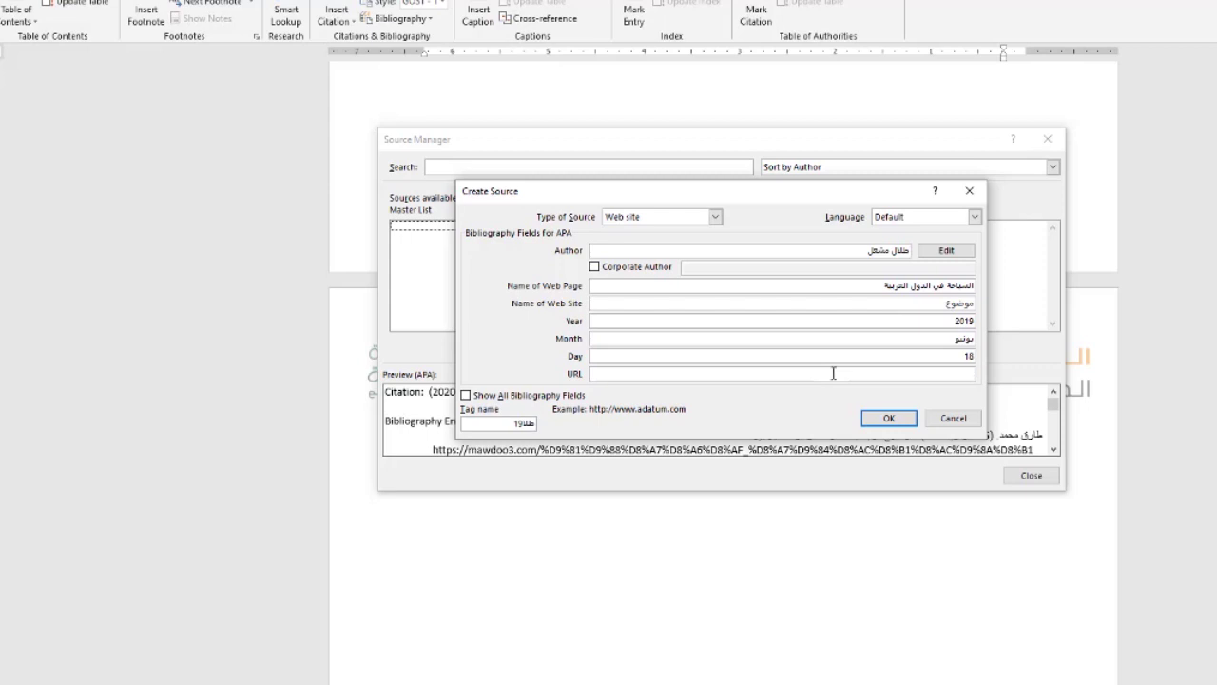
# - Paste the Mawdoo3 URL into the web source, save it, and close Source Manager
pyautogui.hotkey('ctrl', 'v')
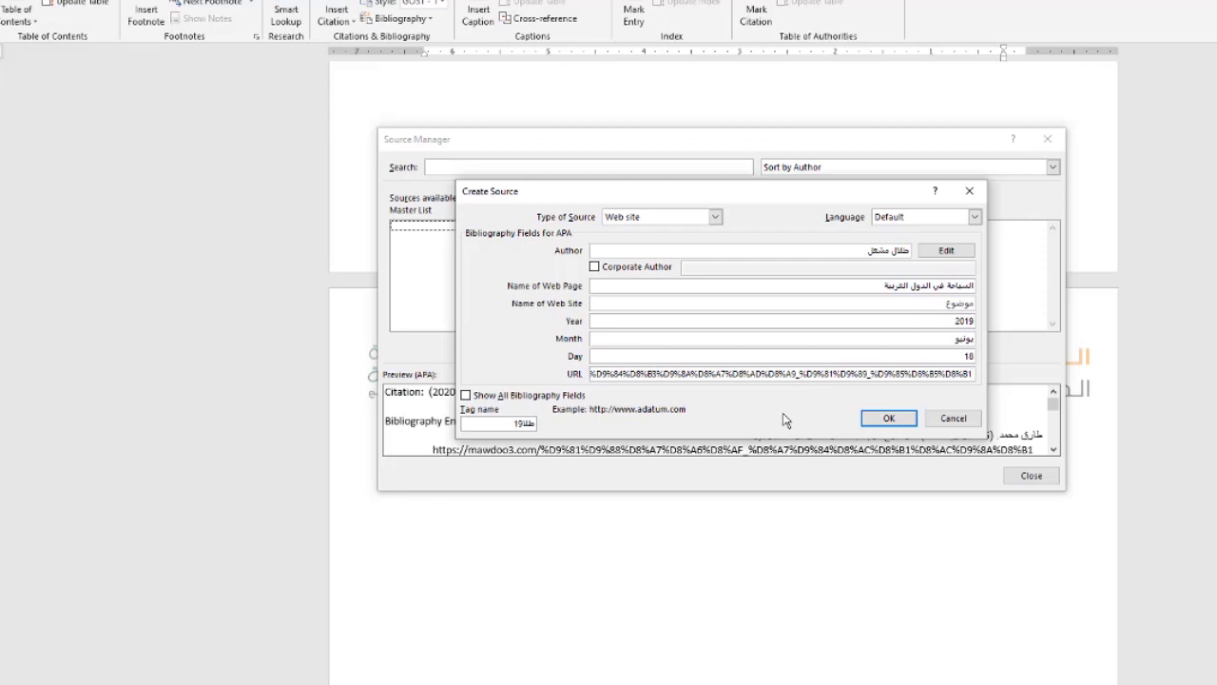
pyautogui.click(466, 395)
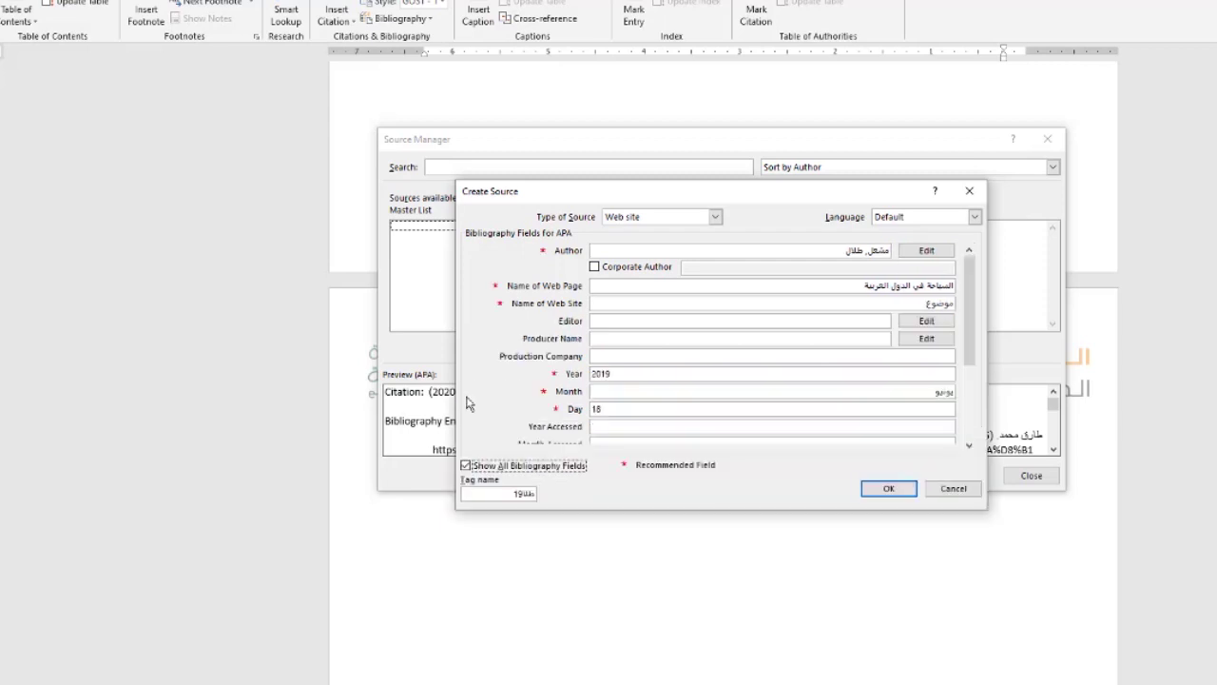
pyautogui.click(466, 465)
pyautogui.click(890, 417)
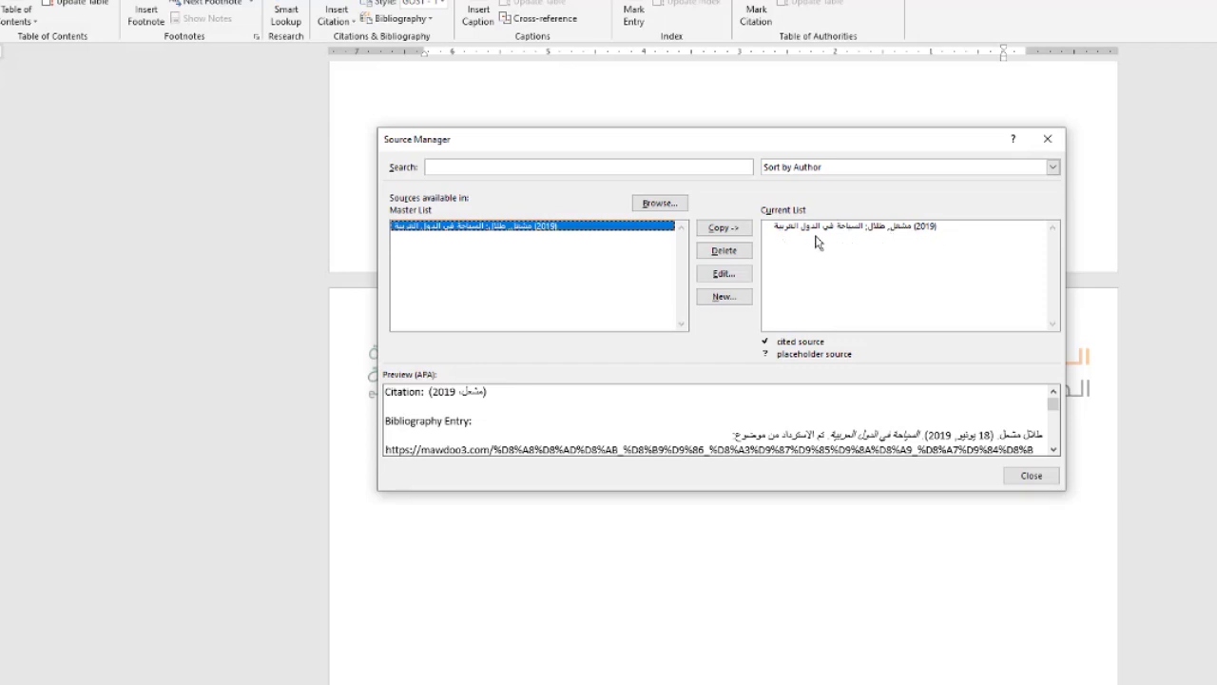
pyautogui.click(1049, 142)
# - Select the tourism paragraphs in the Mawdoo3 article, copy them, and return to Word
pyautogui.scroll(-4, 1005, 257)
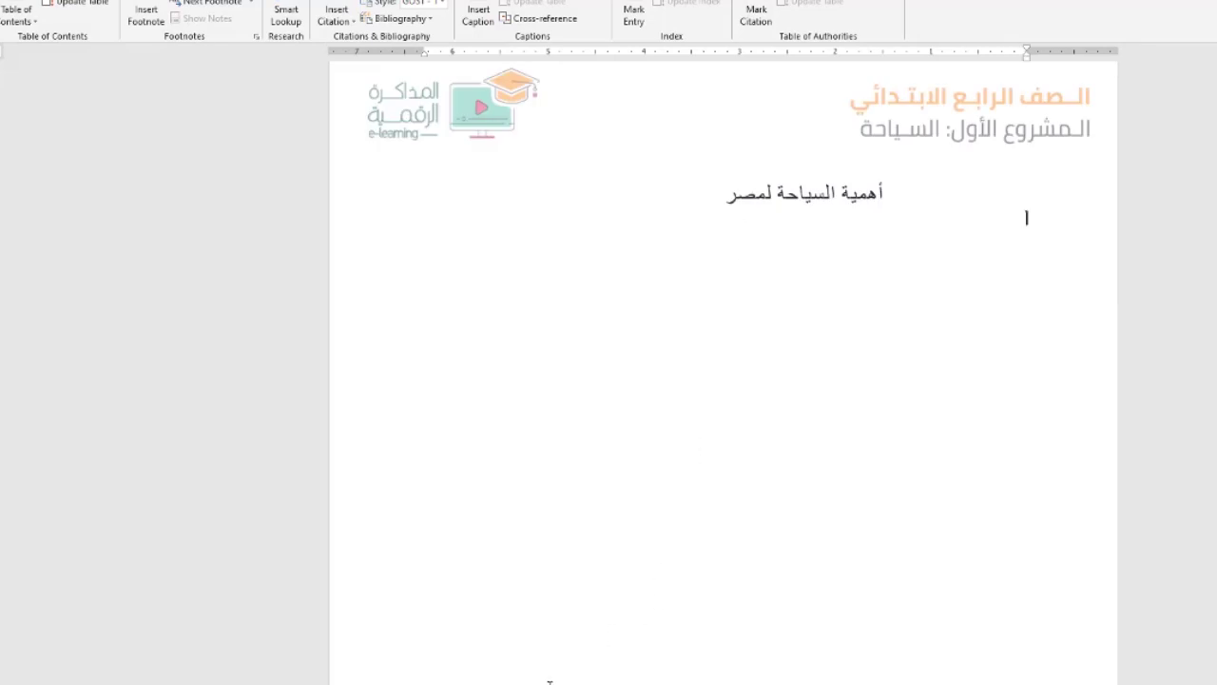
pyautogui.hotkey('alt', 'Tab')
pyautogui.scroll(-8, 820, 450)
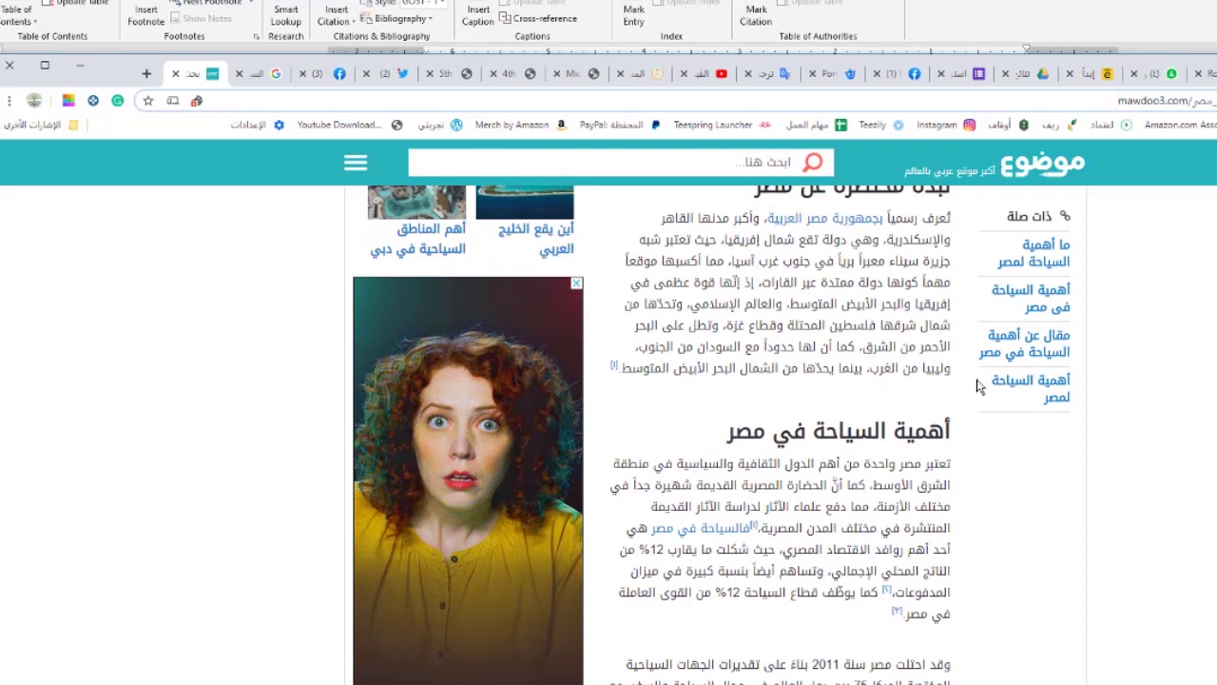
pyautogui.scroll(-2, 980, 387)
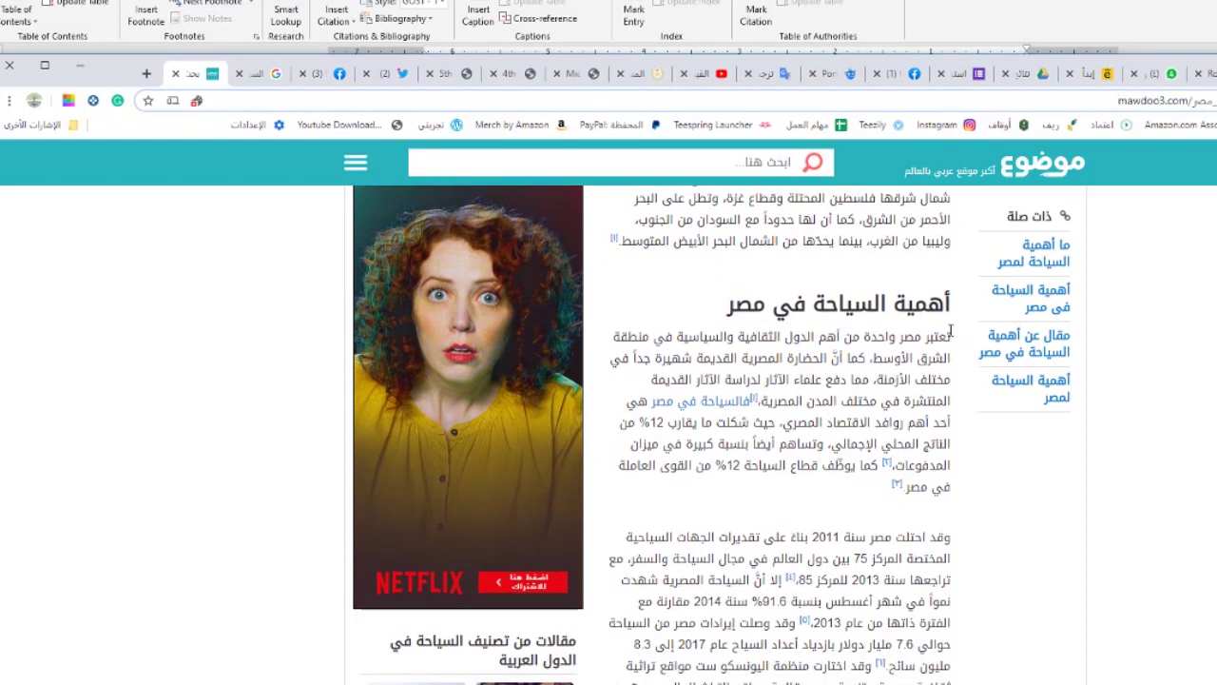
pyautogui.moveTo(948, 334); pyautogui.dragTo(906, 486)
pyautogui.scroll(-1, 941, 404)
pyautogui.scroll(-5, 942, 409)
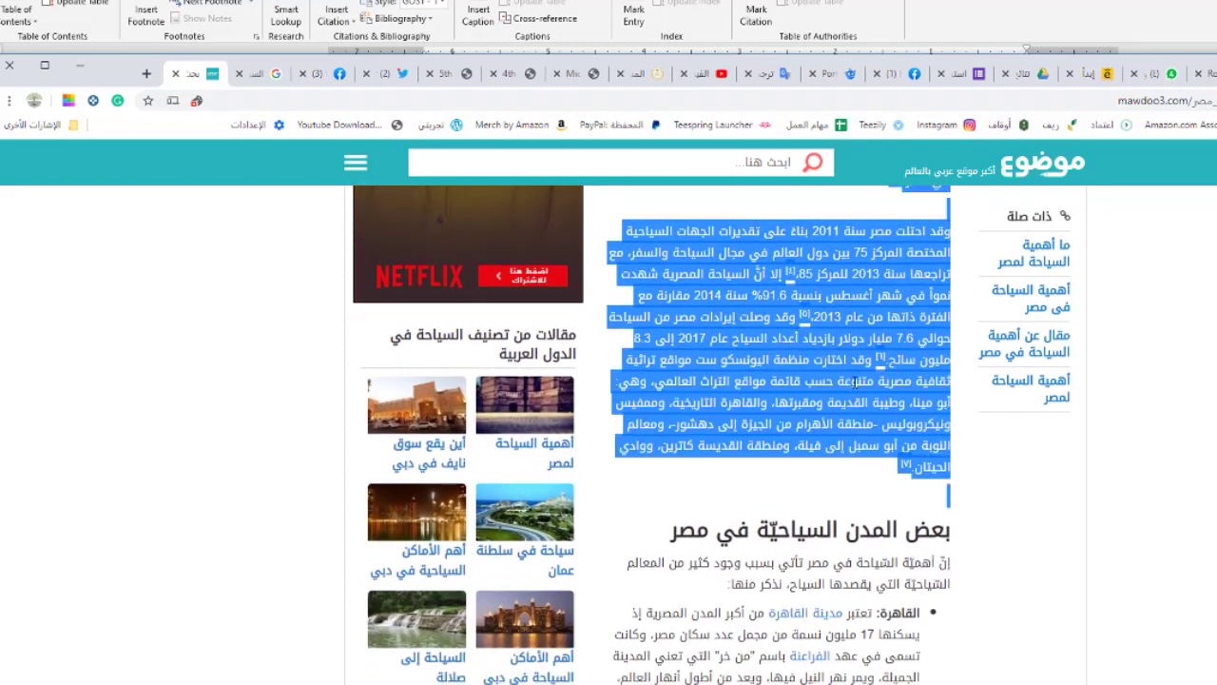
pyautogui.rightClick(843, 361)
pyautogui.click(823, 383)
pyautogui.hotkey('alt', 'Tab')
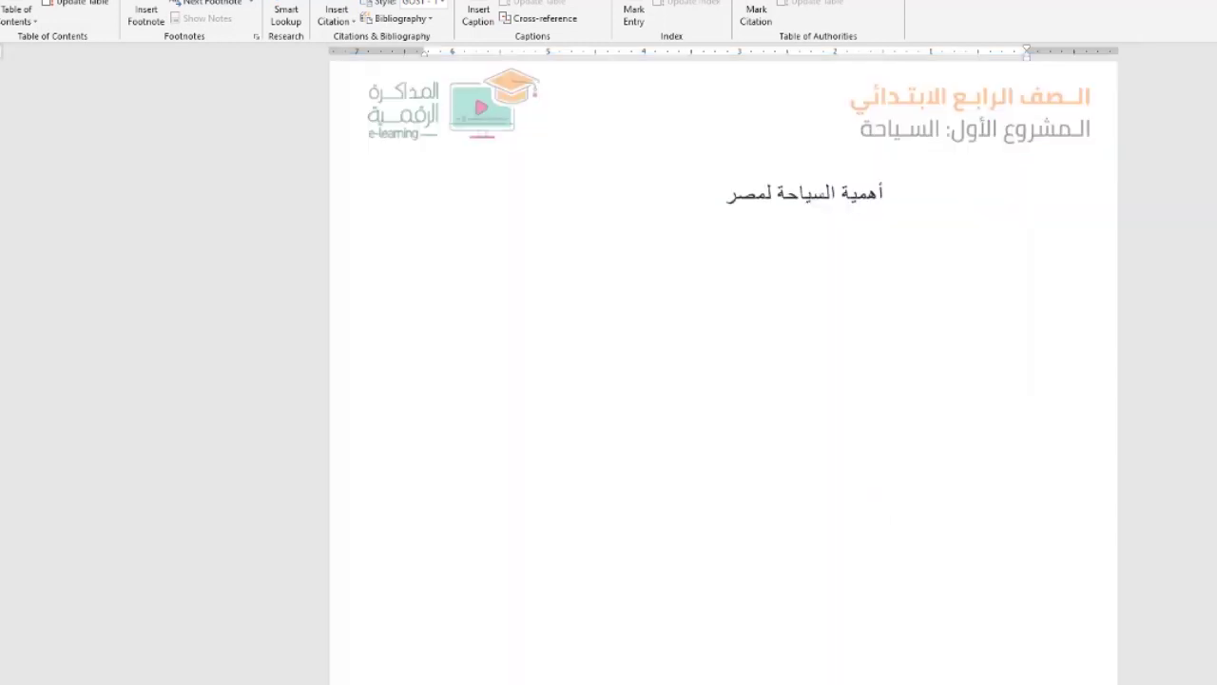
# - Paste the article text as plain text under the title and delete the Read more line and URL
pyautogui.rightClick(1015, 242)
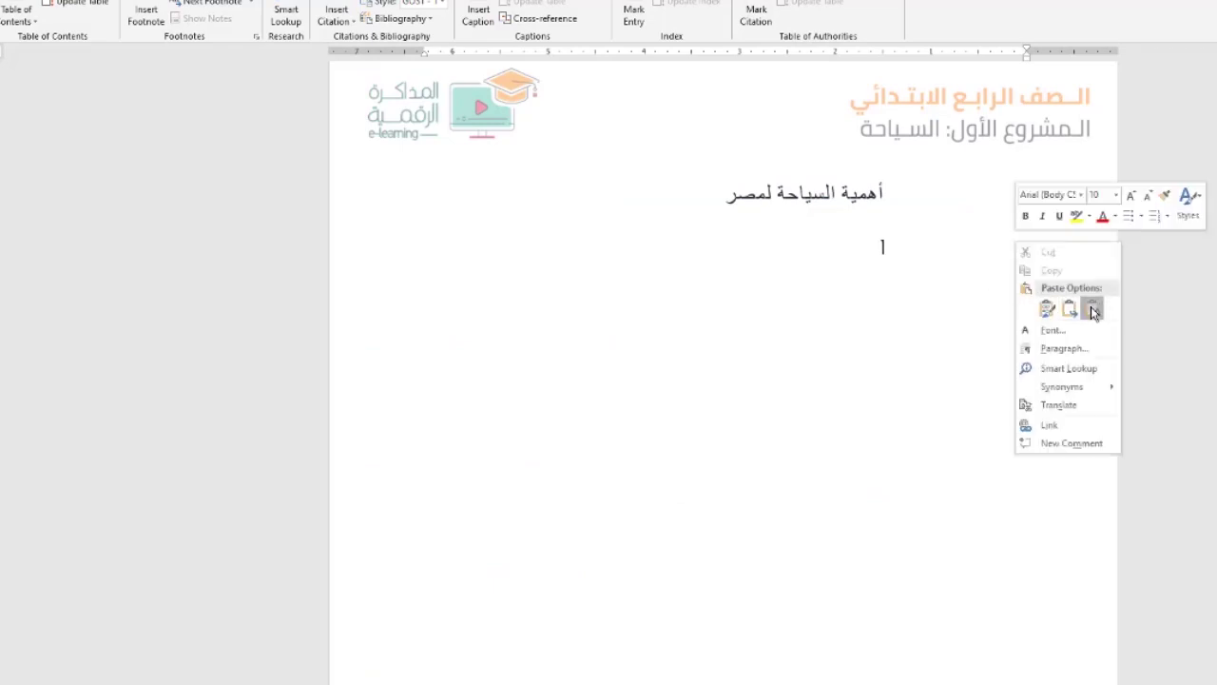
pyautogui.click(1093, 312)
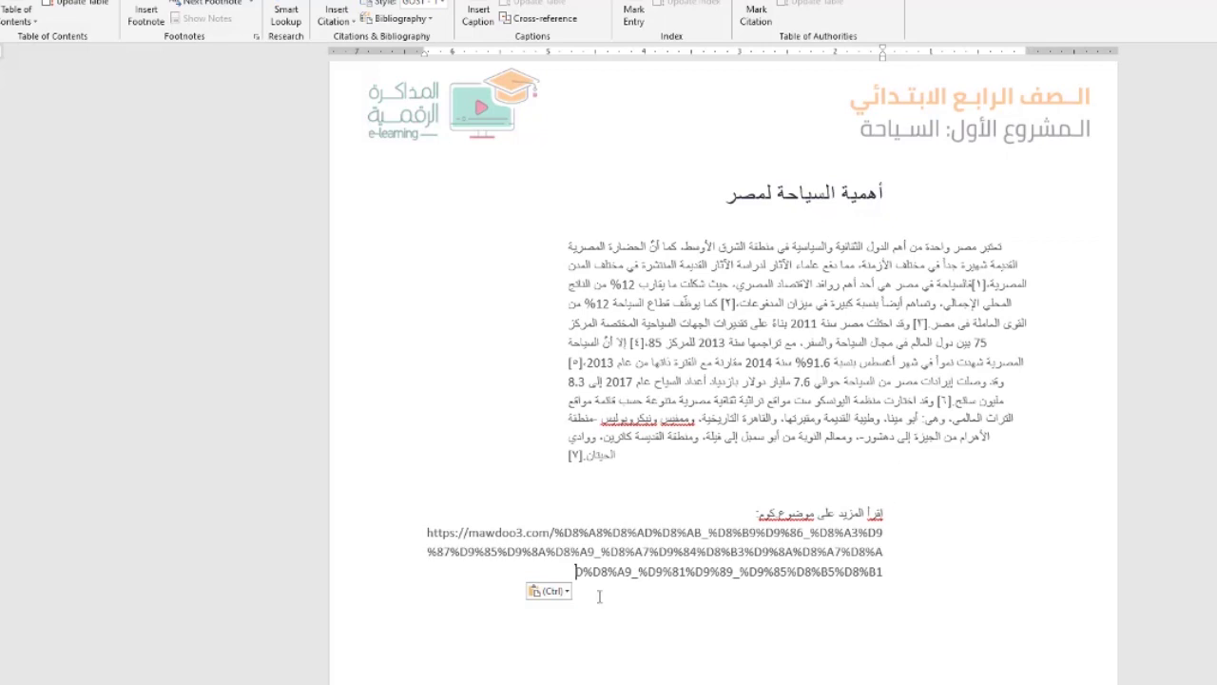
pyautogui.moveTo(924, 491); pyautogui.dragTo(802, 634)
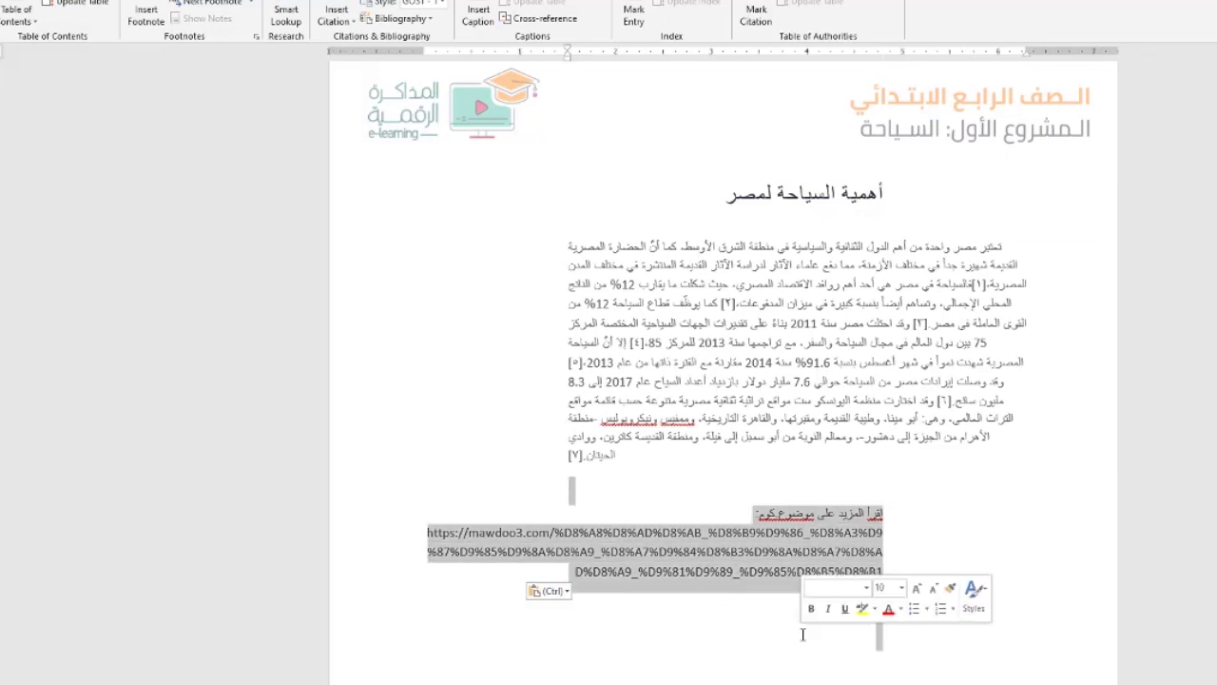
pyautogui.press('Delete')
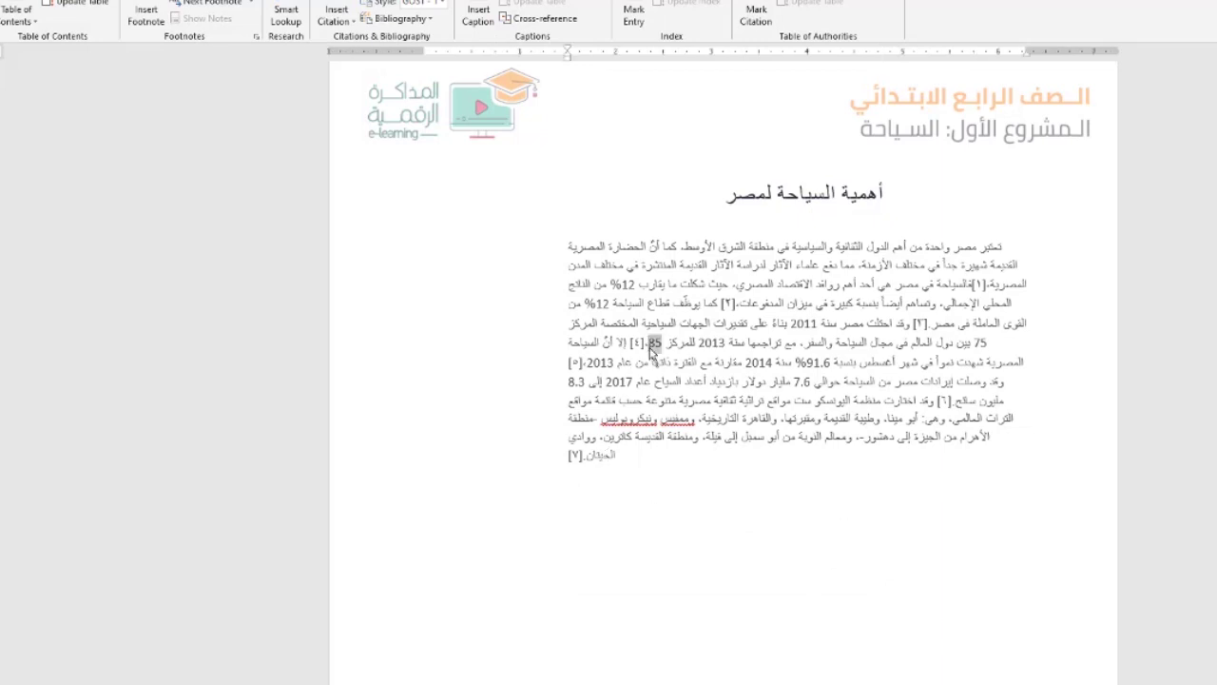
# - Make the paragraph right-aligned, right-to-left, size 14, with a wider right indent
pyautogui.tripleClick(650, 347)
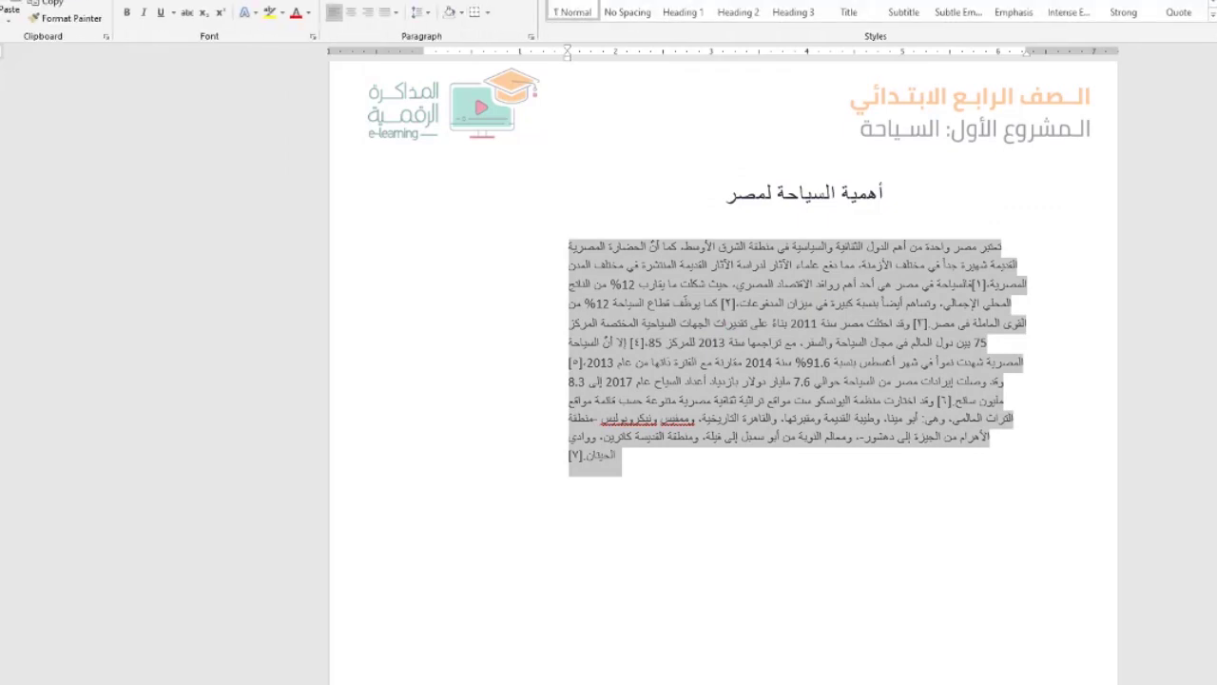
pyautogui.hotkey('ctrl', 'r')
pyautogui.press('ctrl+Shift_R')
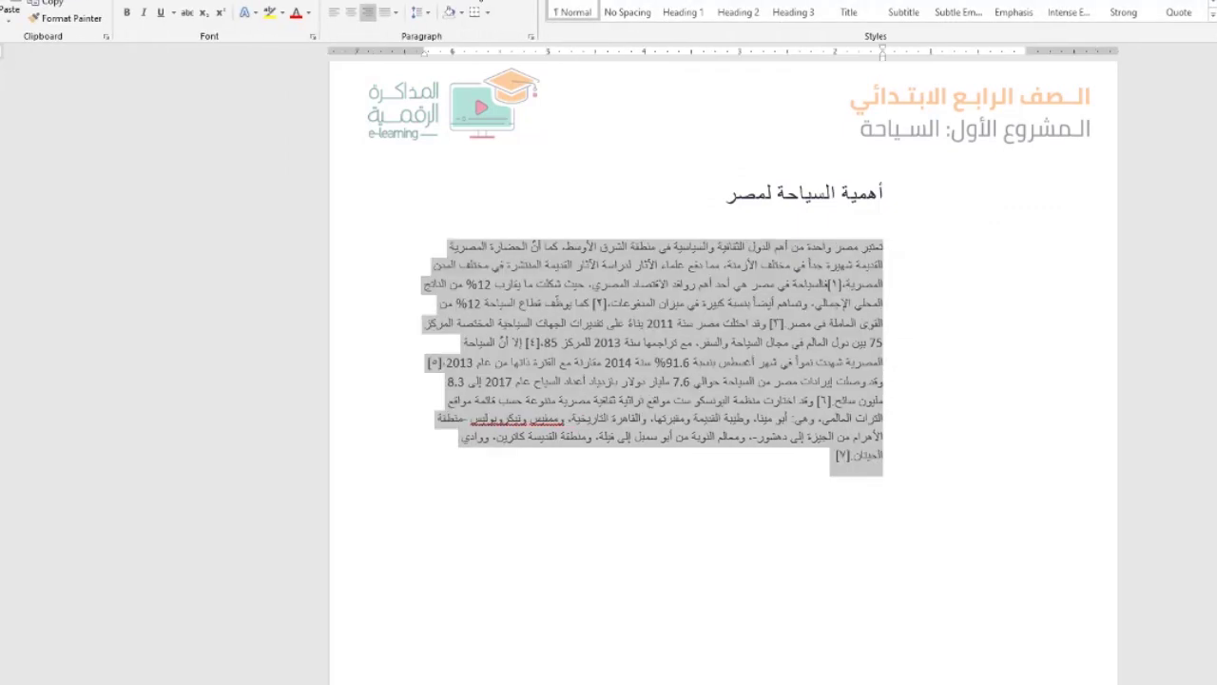
pyautogui.click(227, 1)
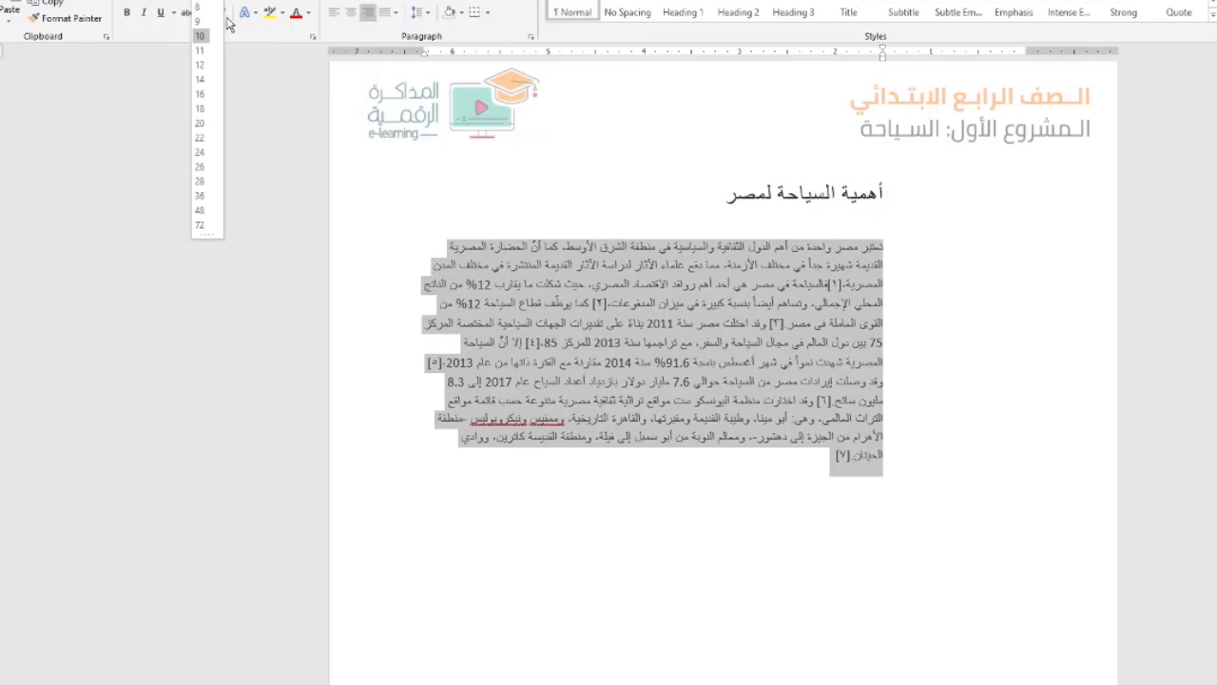
pyautogui.click(208, 83)
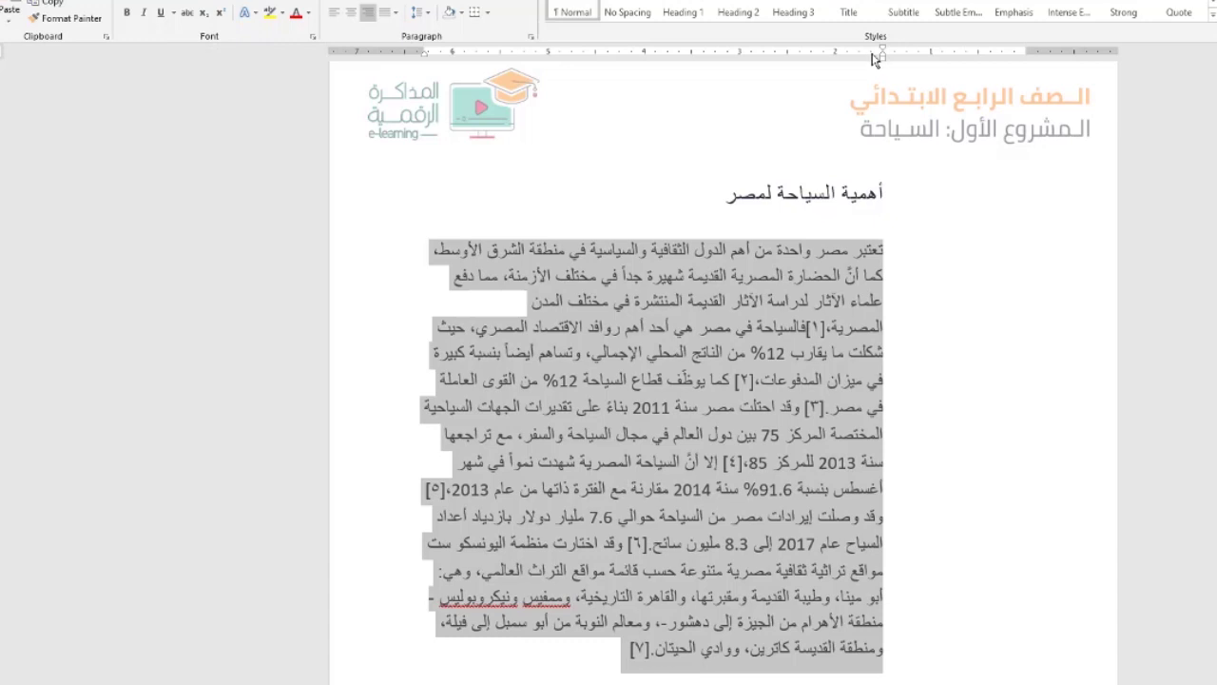
pyautogui.moveTo(883, 53); pyautogui.dragTo(1016, 63)
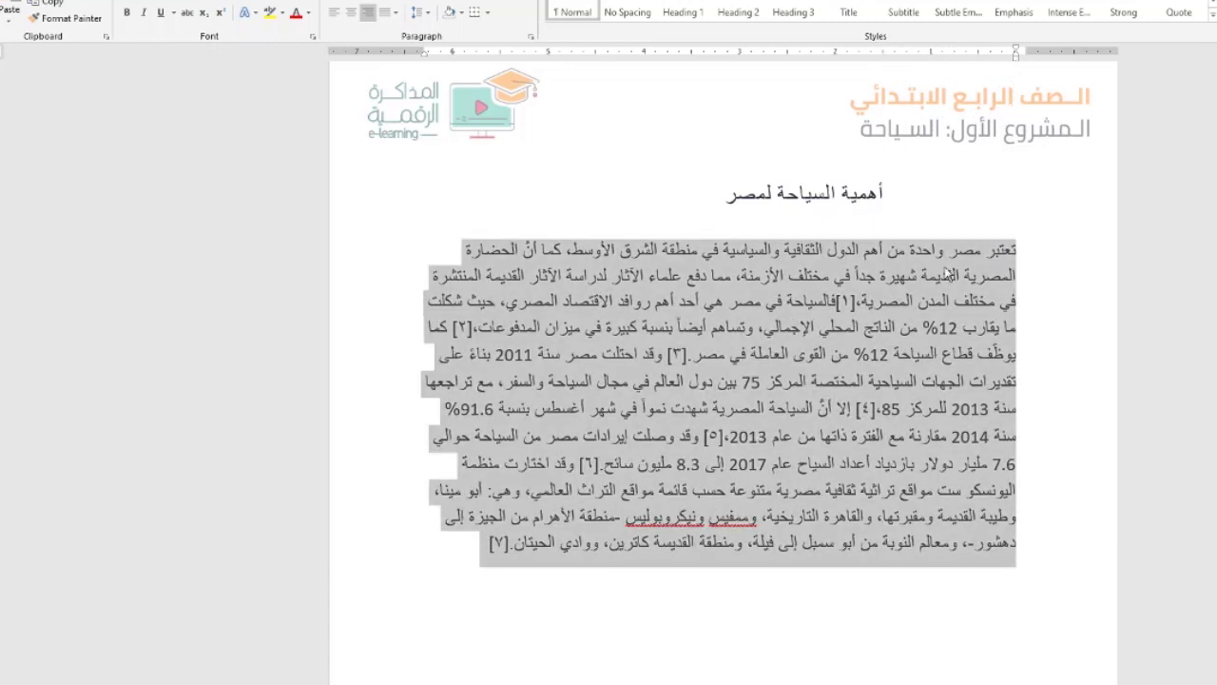
pyautogui.click(902, 359)
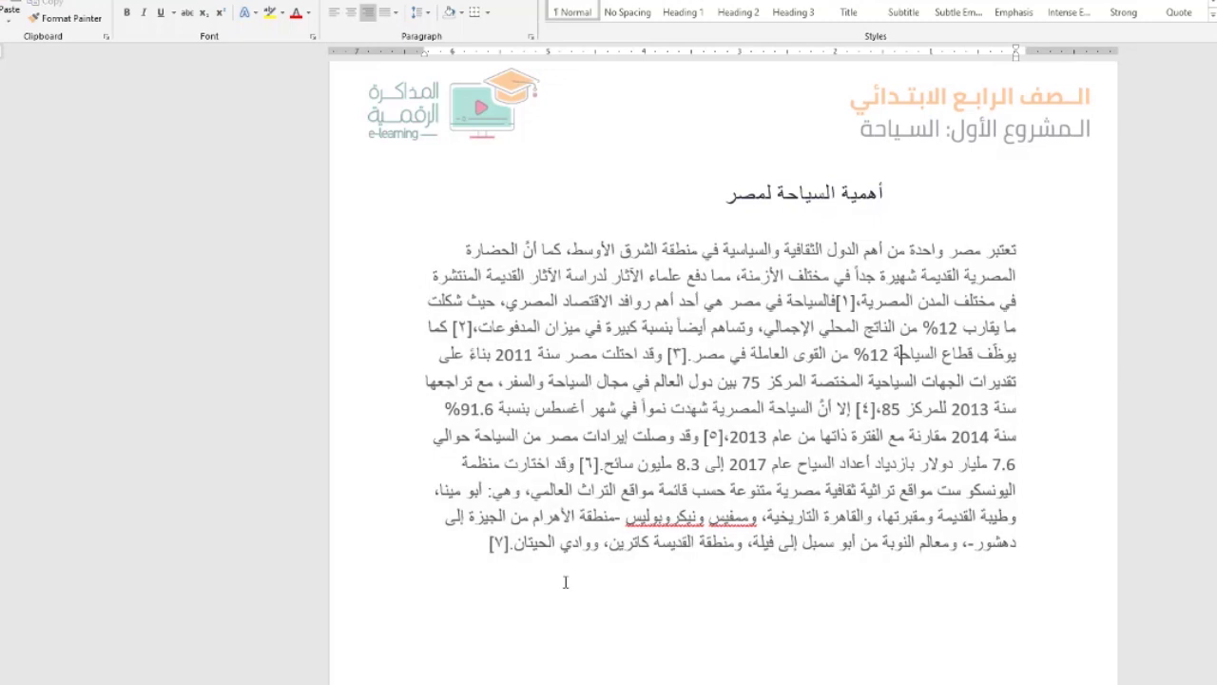
# - Replace the trailing [٧] mark with a citation of the 2019 Mawdoo3 web source
pyautogui.click(482, 543)
pyautogui.press('BackSpace')
pyautogui.press('BackSpace')
pyautogui.press('BackSpace')
pyautogui.hotkey('alt', 's')
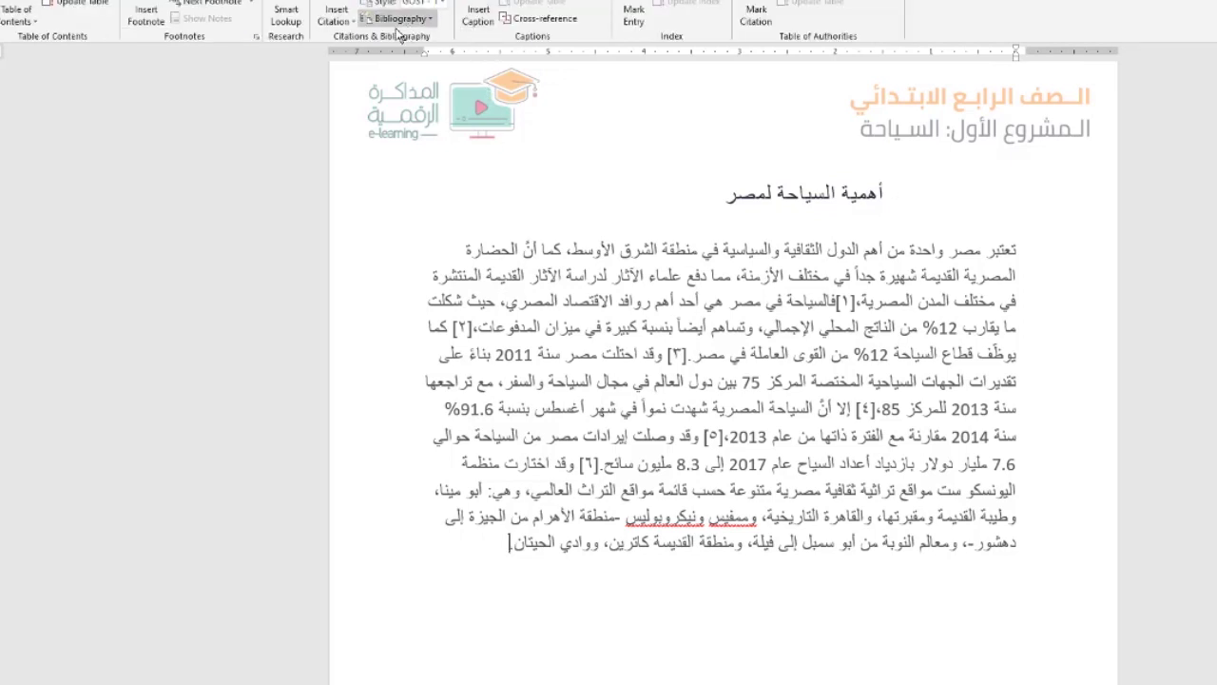
pyautogui.click(340, 17)
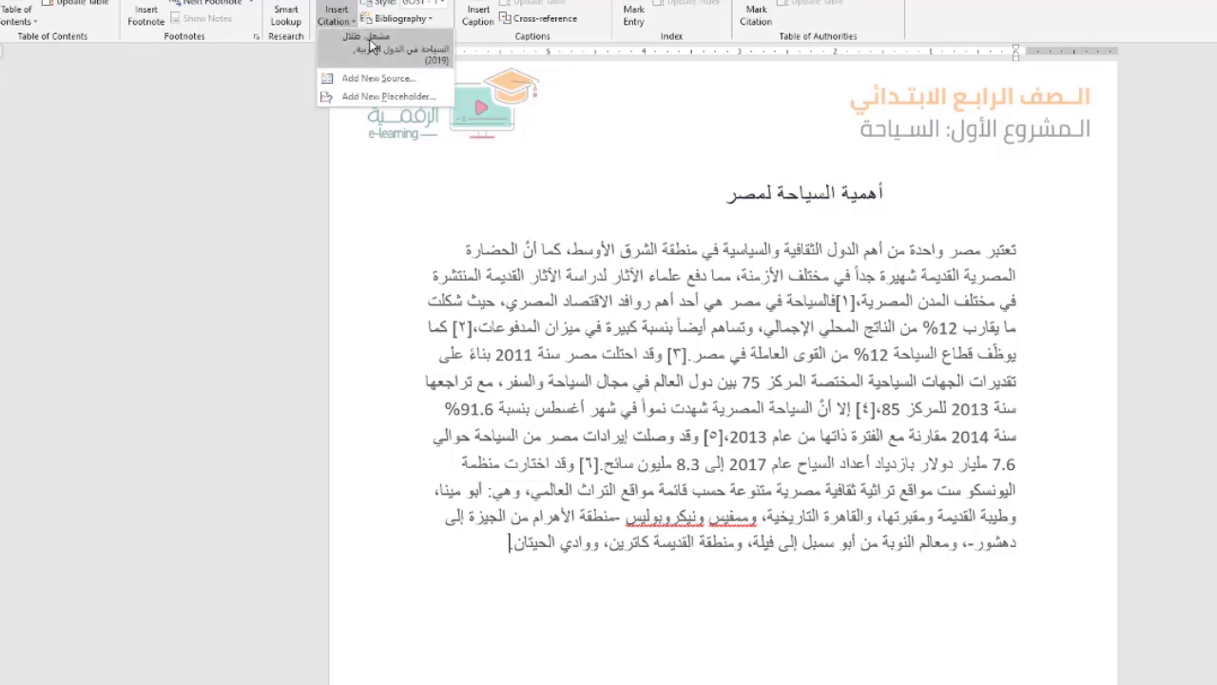
pyautogui.click(374, 52)
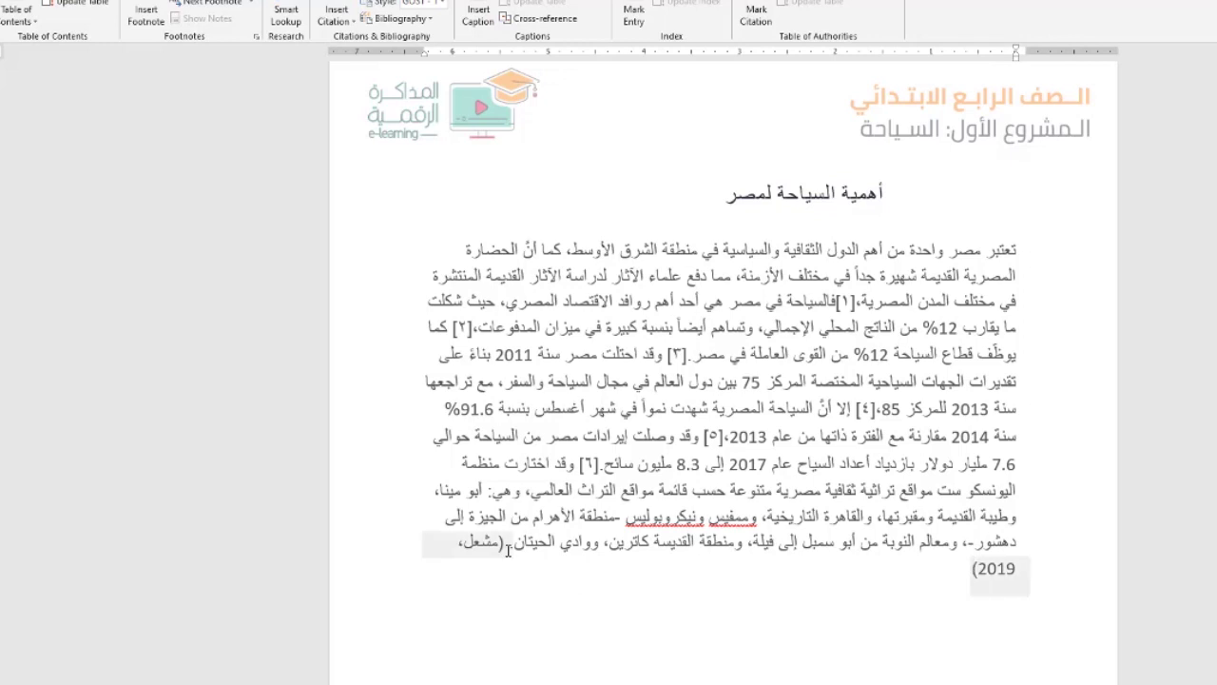
# - Check the inserted author-and-year citation at the end of the paragraph
pyautogui.scroll(-1, 514, 470)
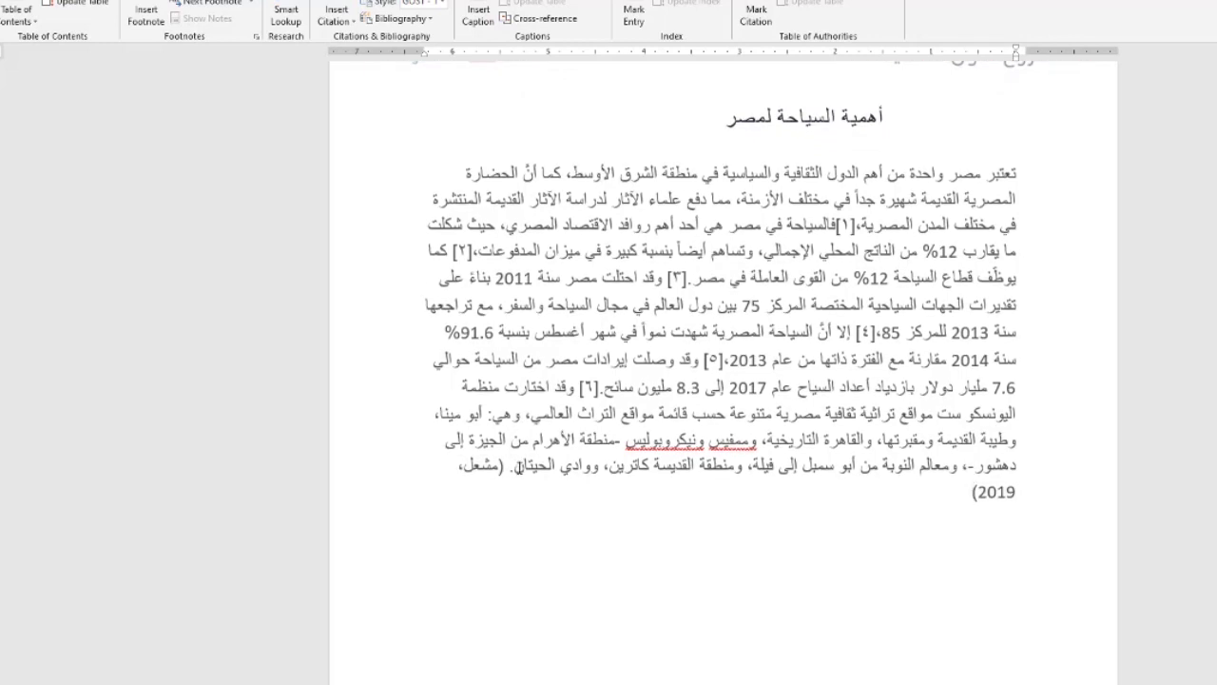
pyautogui.scroll(-1, 519, 469)
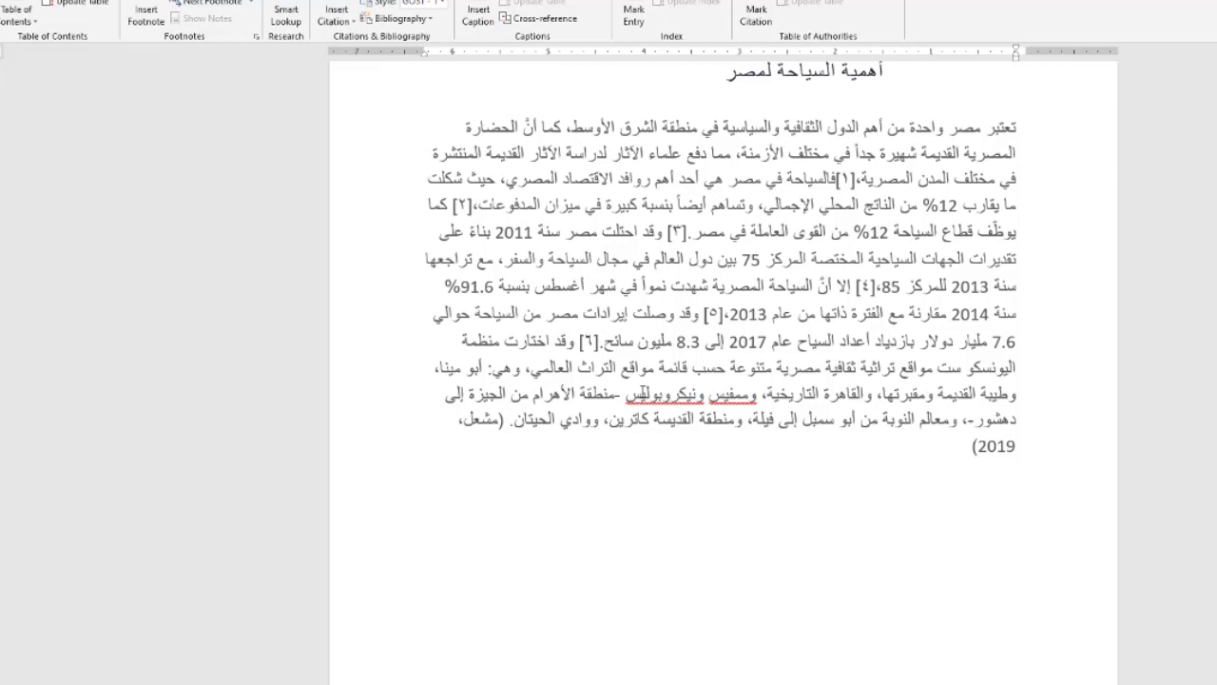
pyautogui.moveTo(453, 445); pyautogui.dragTo(472, 424)
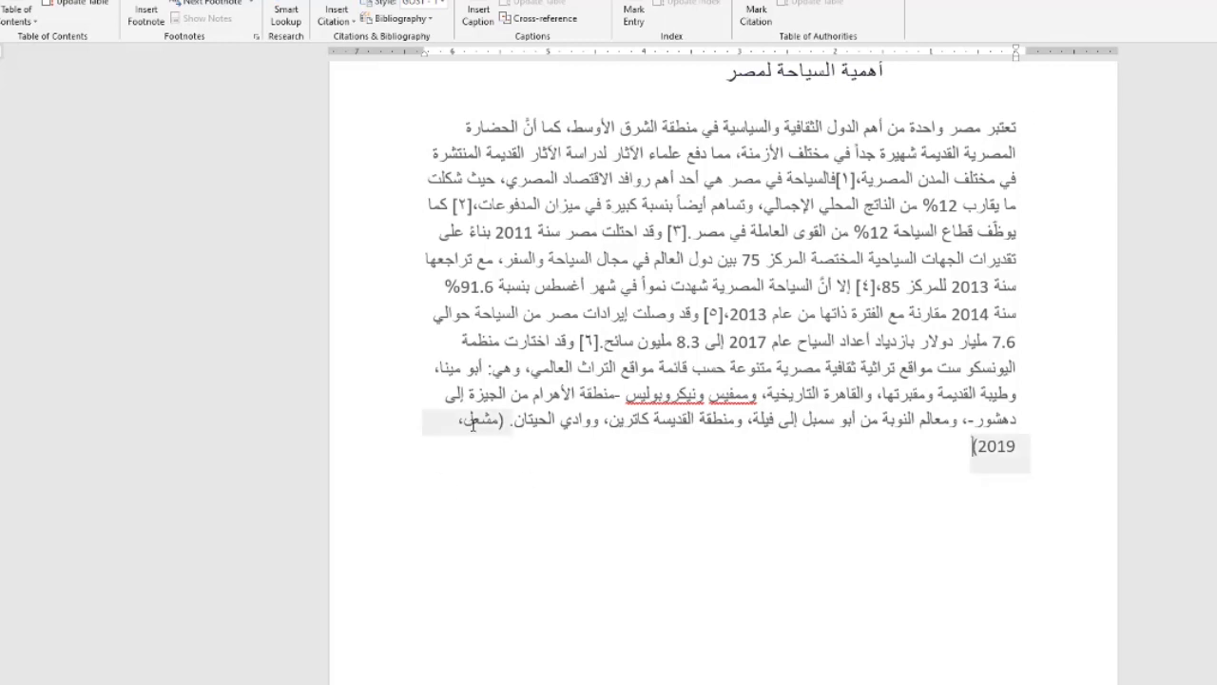
pyautogui.press('Left')
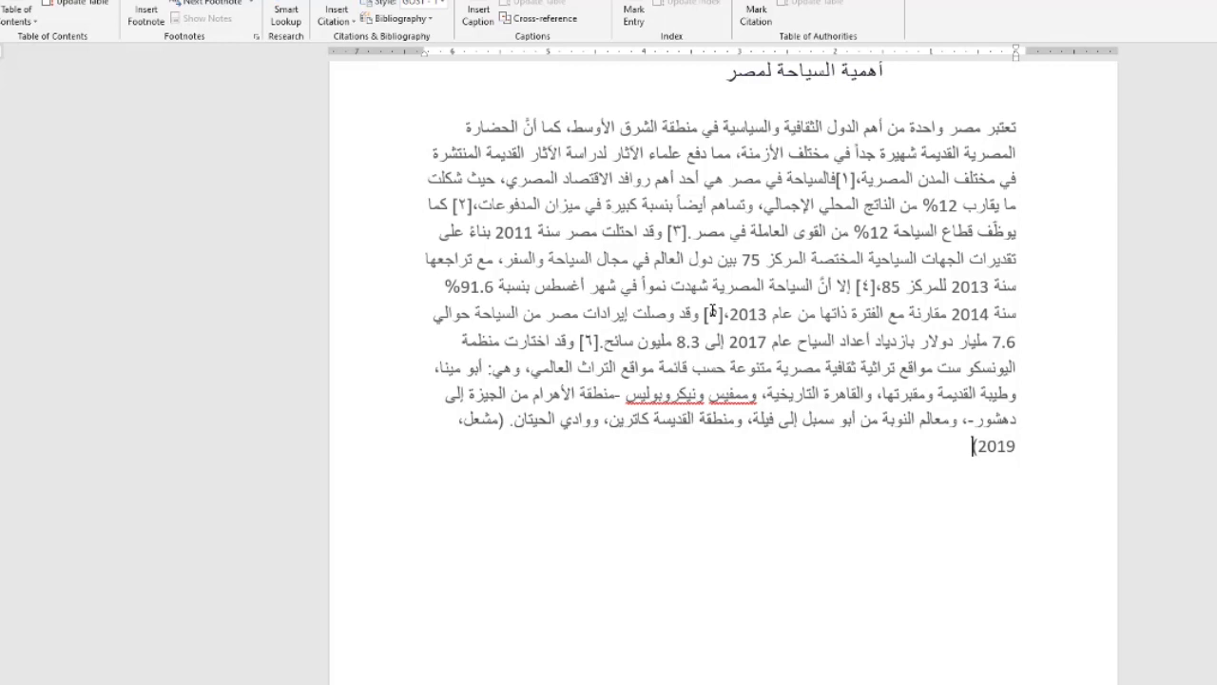
# - Scroll down to the sources page and place the cursor on the empty line under المصادر
pyautogui.scroll(-2, 706, 323)
pyautogui.scroll(-4, 705, 323)
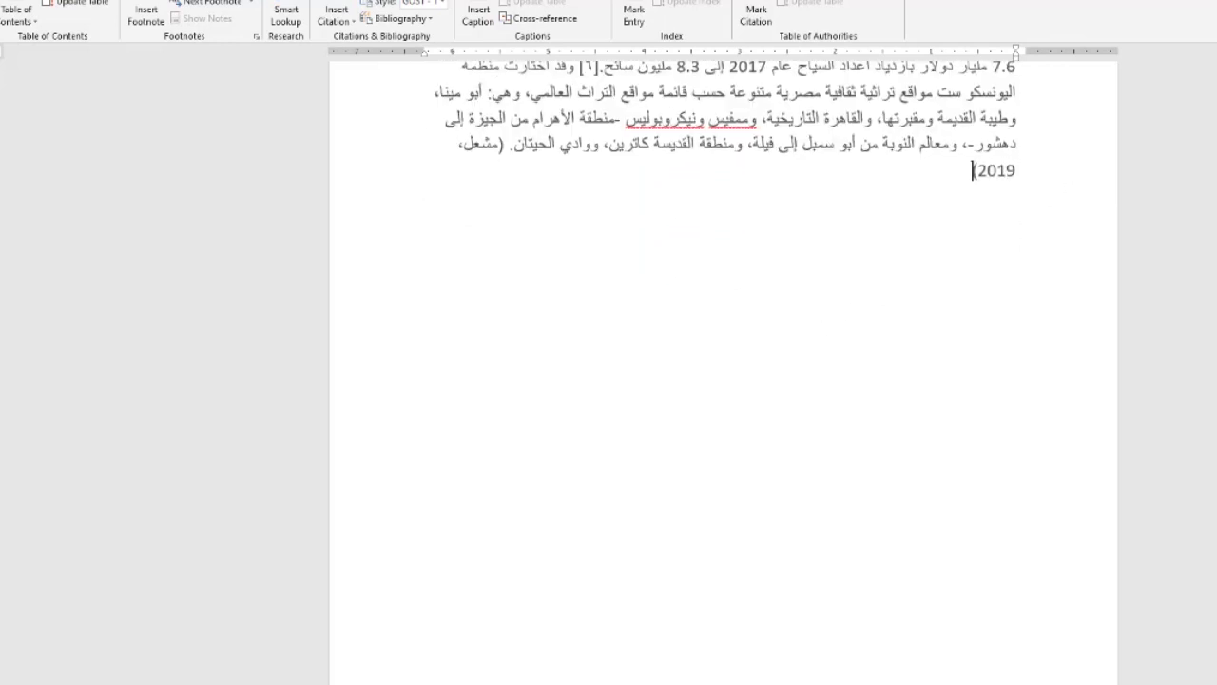
pyautogui.scroll(-1, 725, 121)
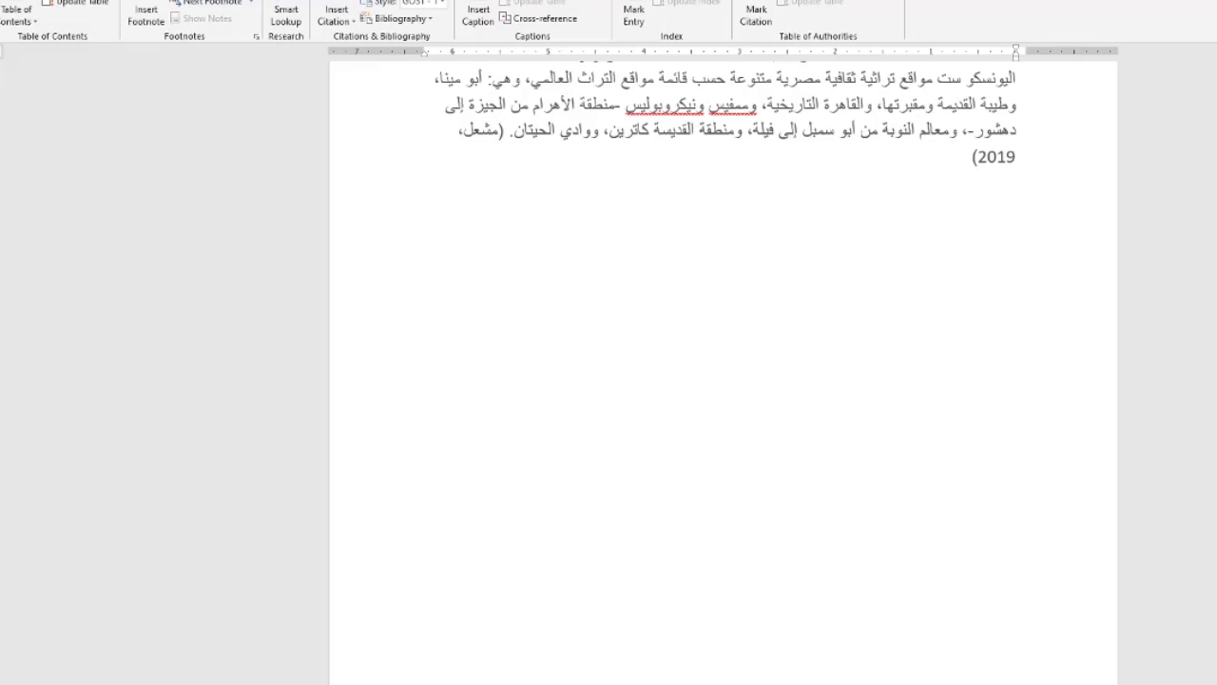
pyautogui.scroll(-8, 723, 371)
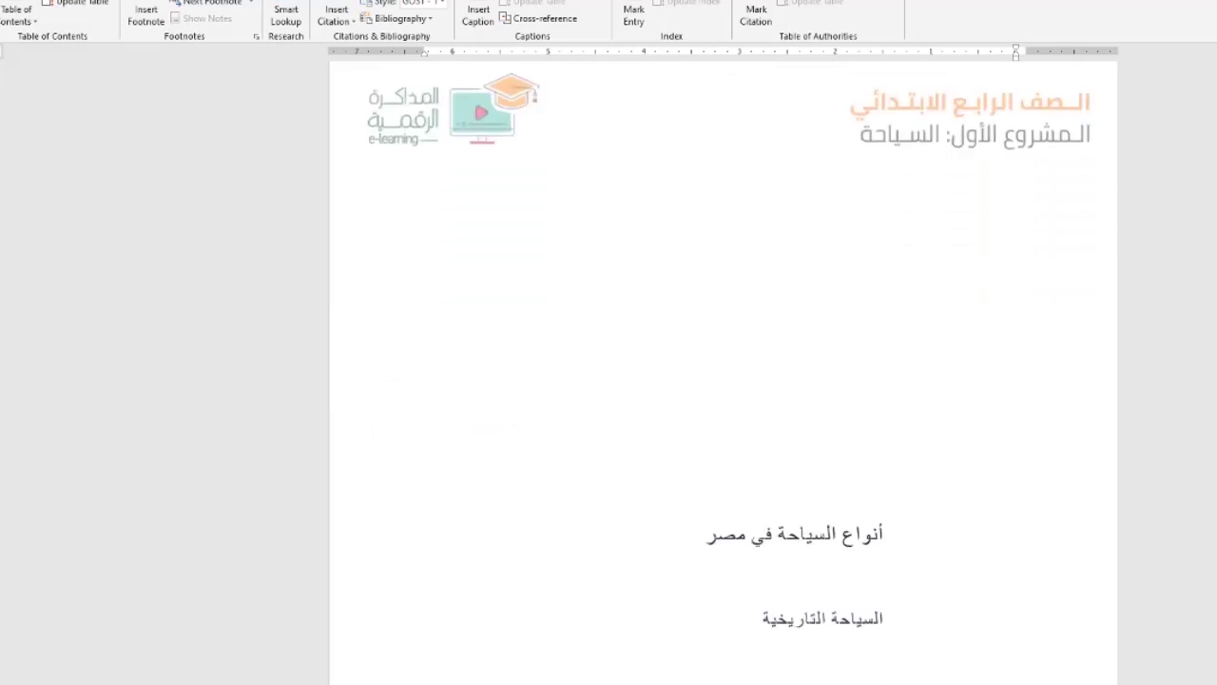
pyautogui.scroll(-15, 722, 371)
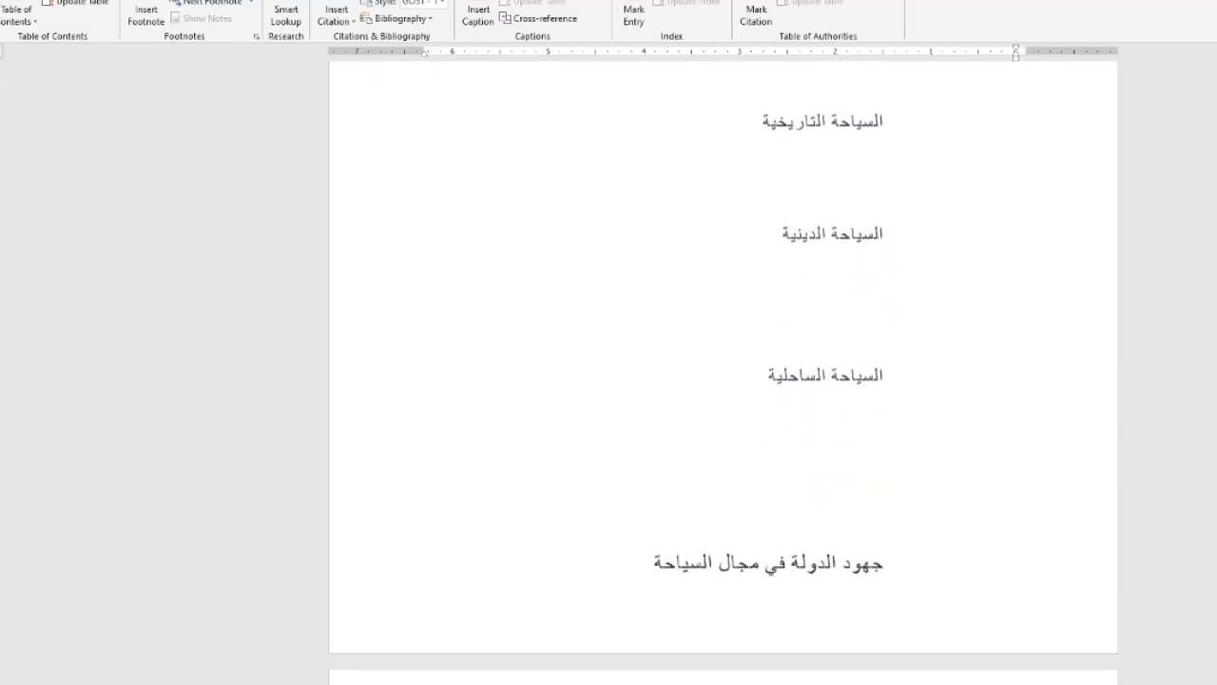
pyautogui.scroll(-10, 1053, 245)
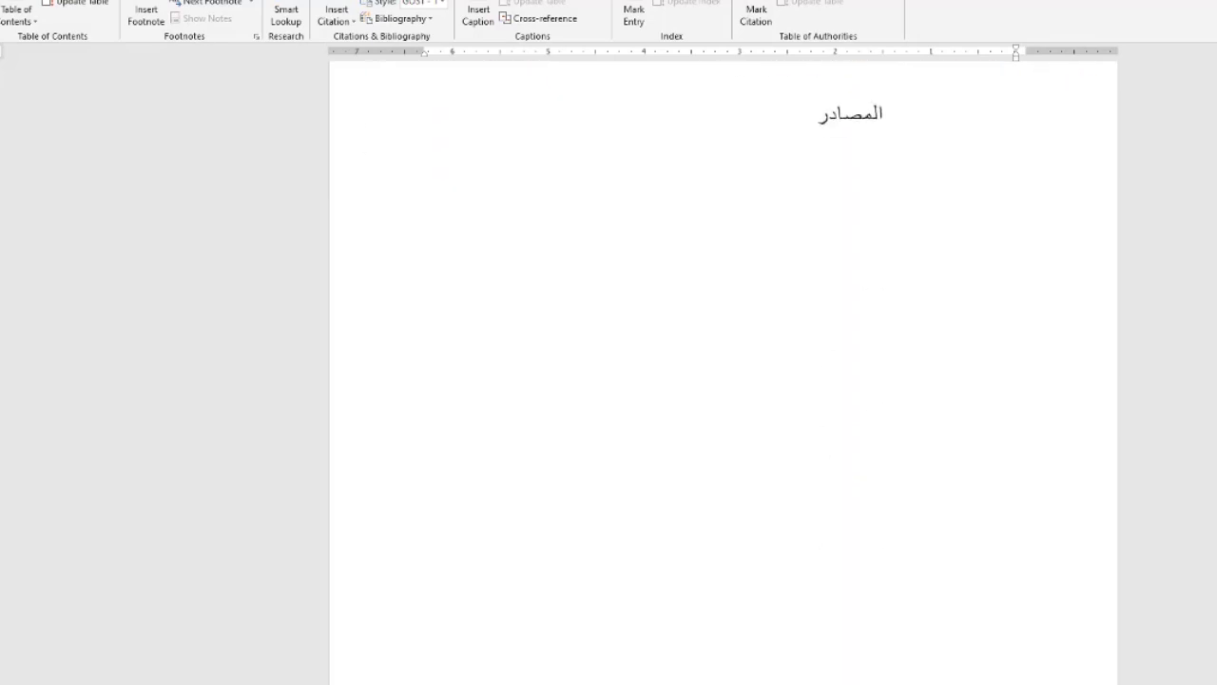
pyautogui.click(923, 172)
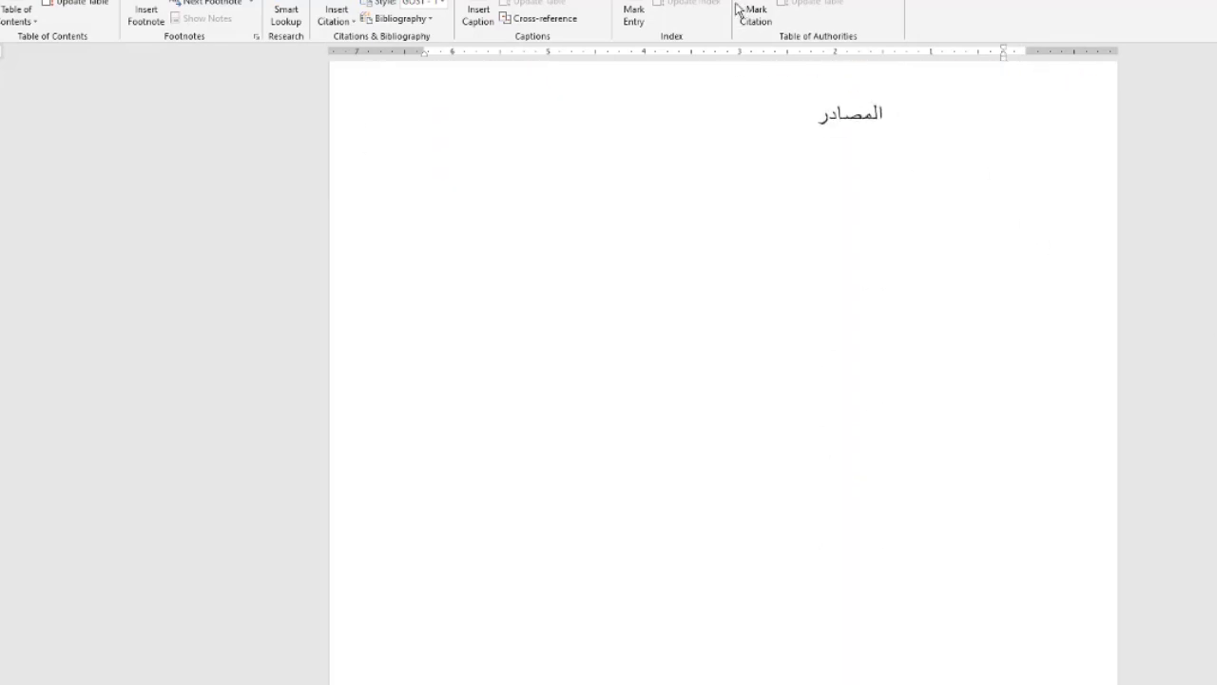
# - Insert a Bibliography listing the 2019 mawdoo3 web source under the المصادر heading
pyautogui.click(426, 19)
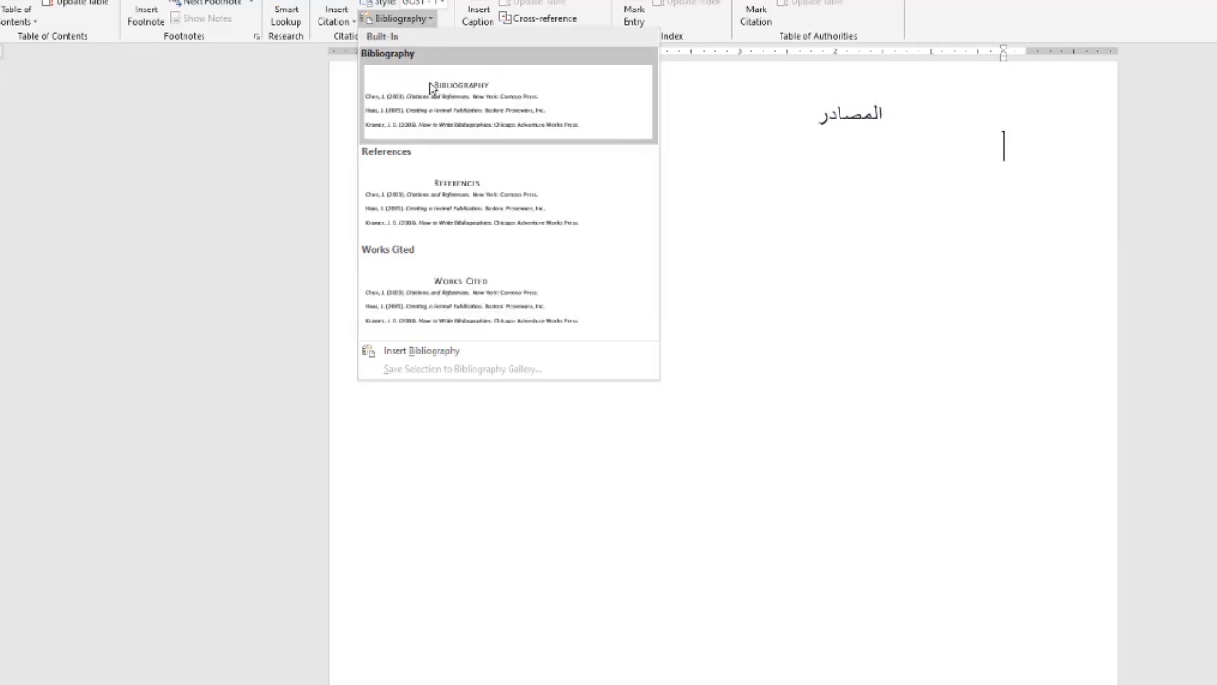
pyautogui.click(429, 87)
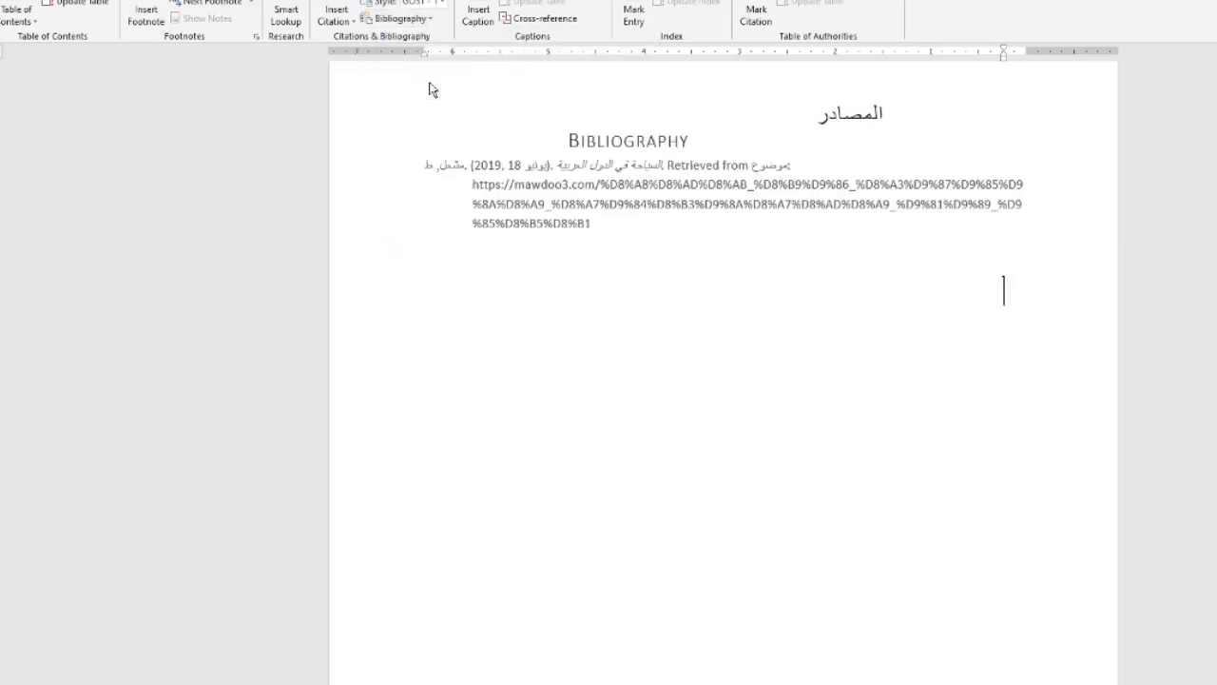
pyautogui.click(589, 167)
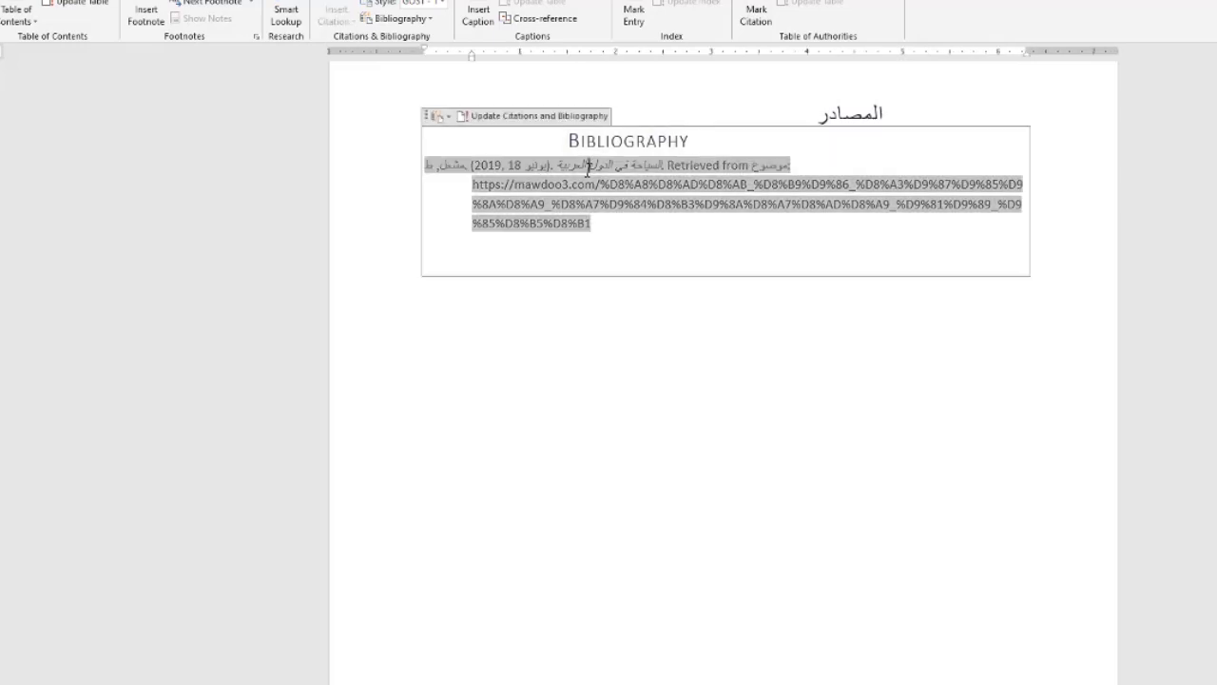
# - Make the bibliography right-to-left and retype its title as المراجع
pyautogui.click(428, 118)
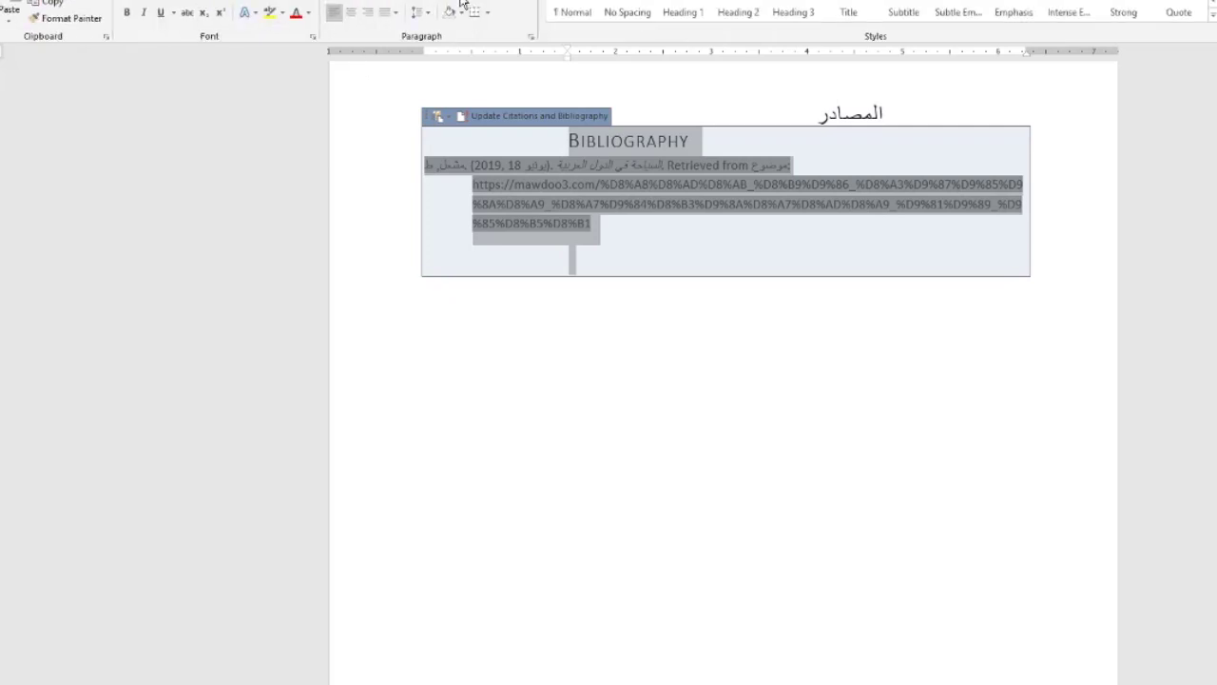
pyautogui.click(475, 3)
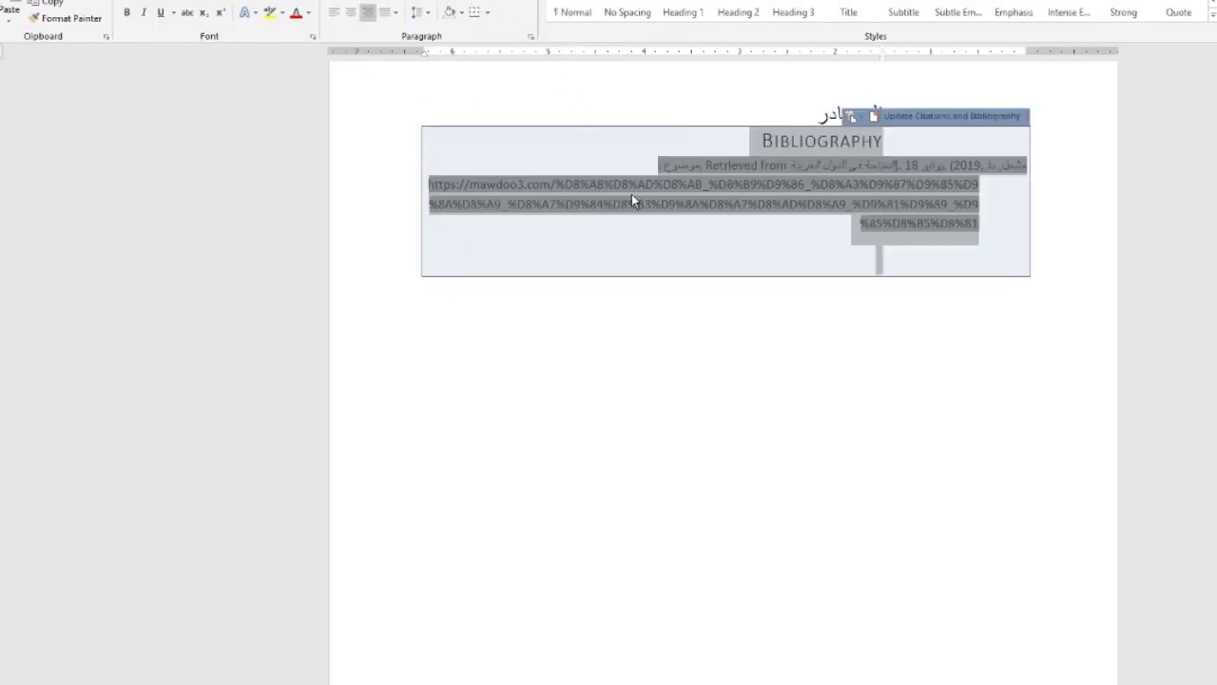
pyautogui.click(667, 254)
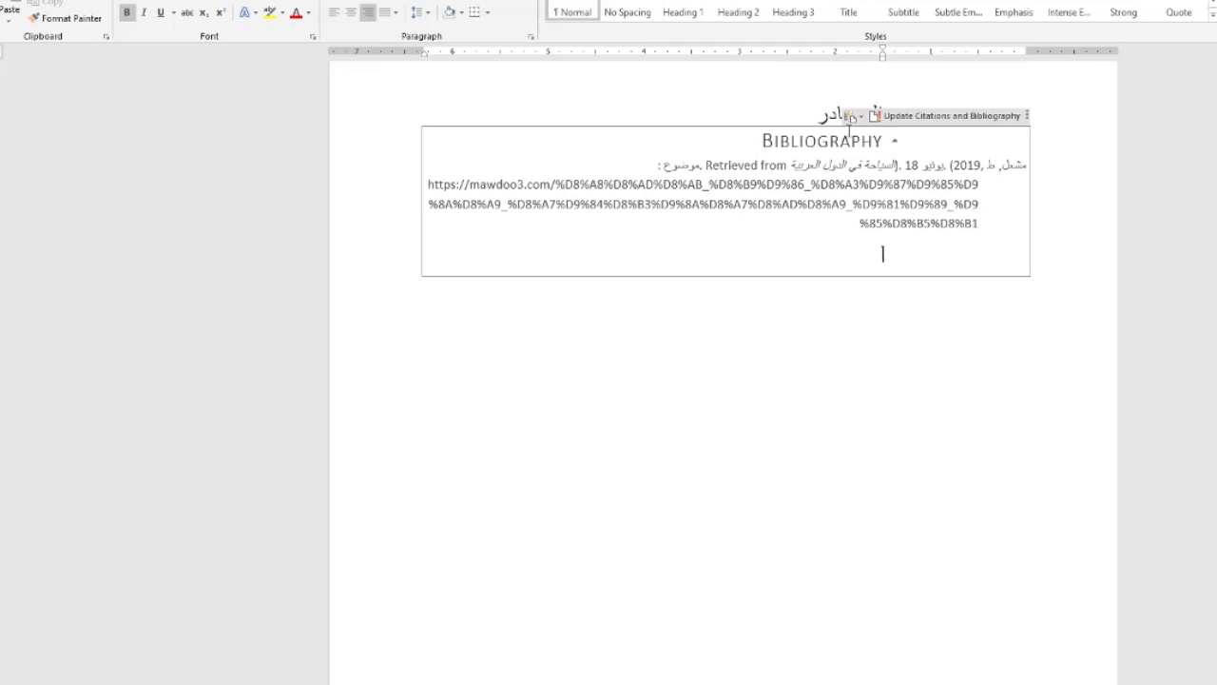
pyautogui.doubleClick(849, 139)
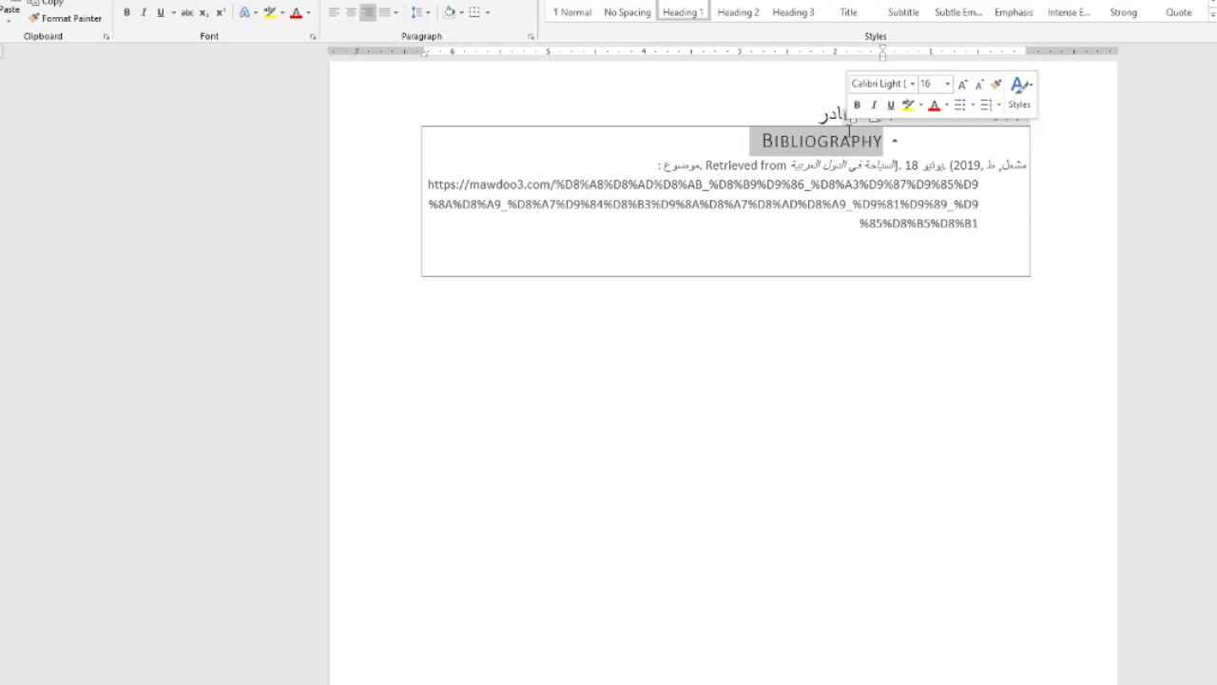
pyautogui.write('المراجع')
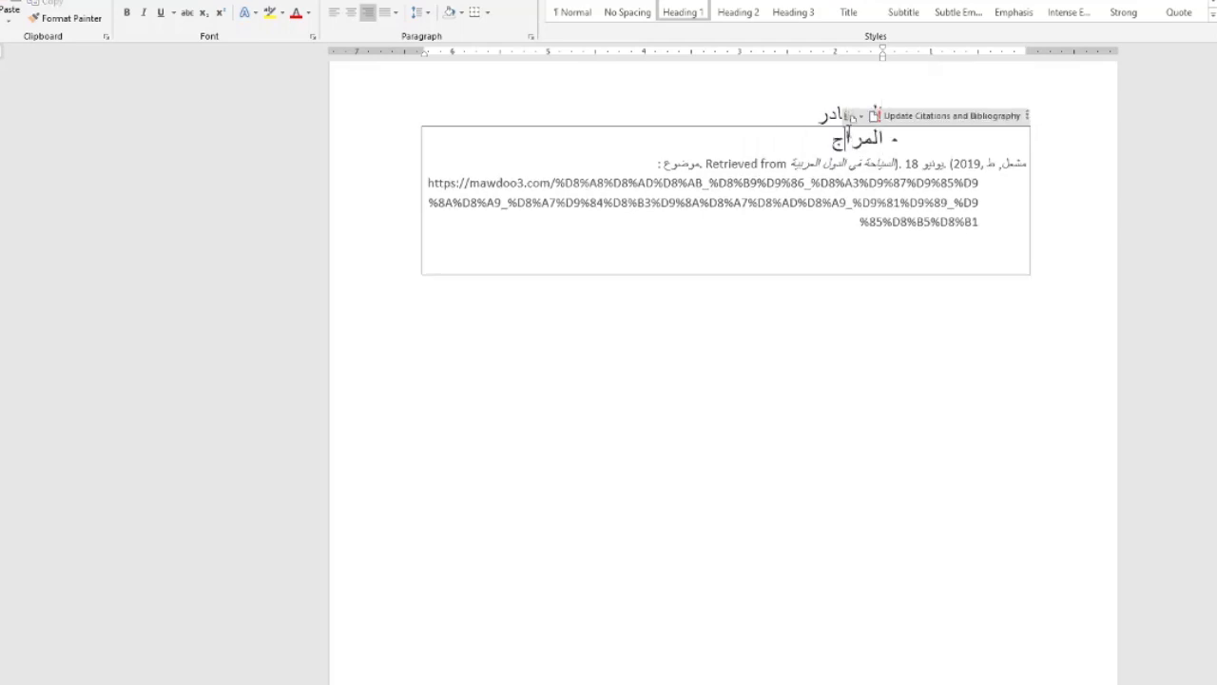
# - Clear the bibliography title and set its text to a larger, non-italic Times New Roman
pyautogui.press('BackSpace')
pyautogui.press('BackSpace')
pyautogui.press('BackSpace')
pyautogui.press('BackSpace')
pyautogui.press('BackSpace')
pyautogui.press('BackSpace')
pyautogui.press('BackSpace')
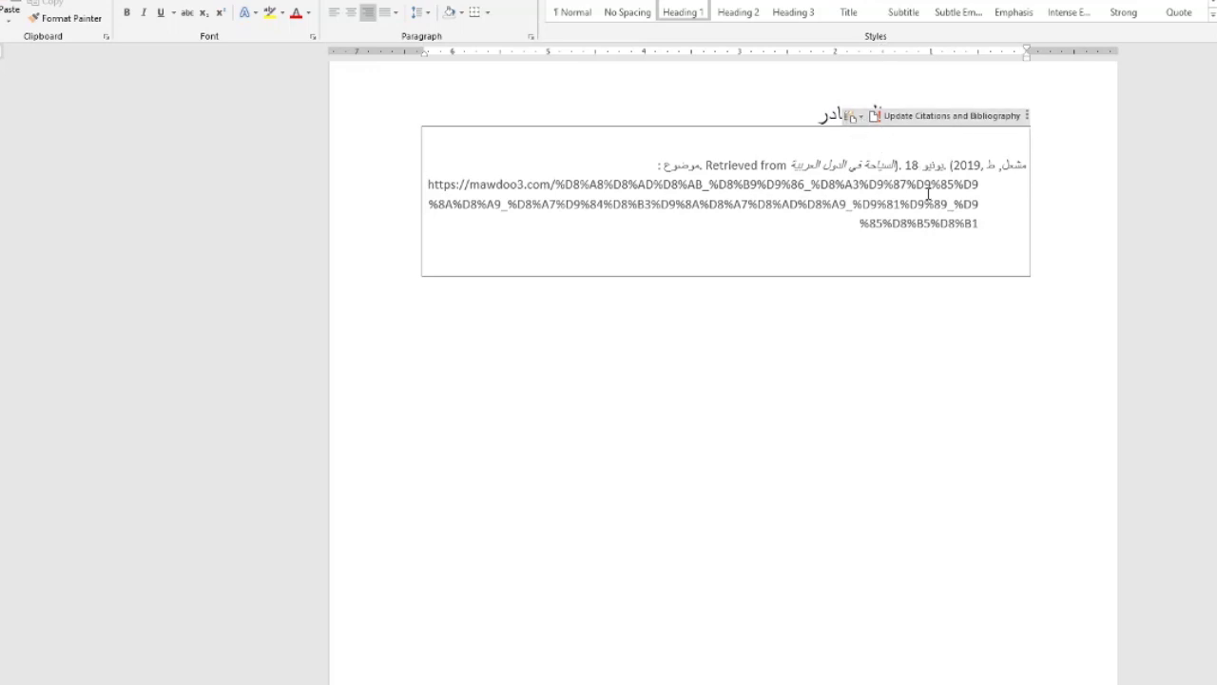
pyautogui.click(1027, 117)
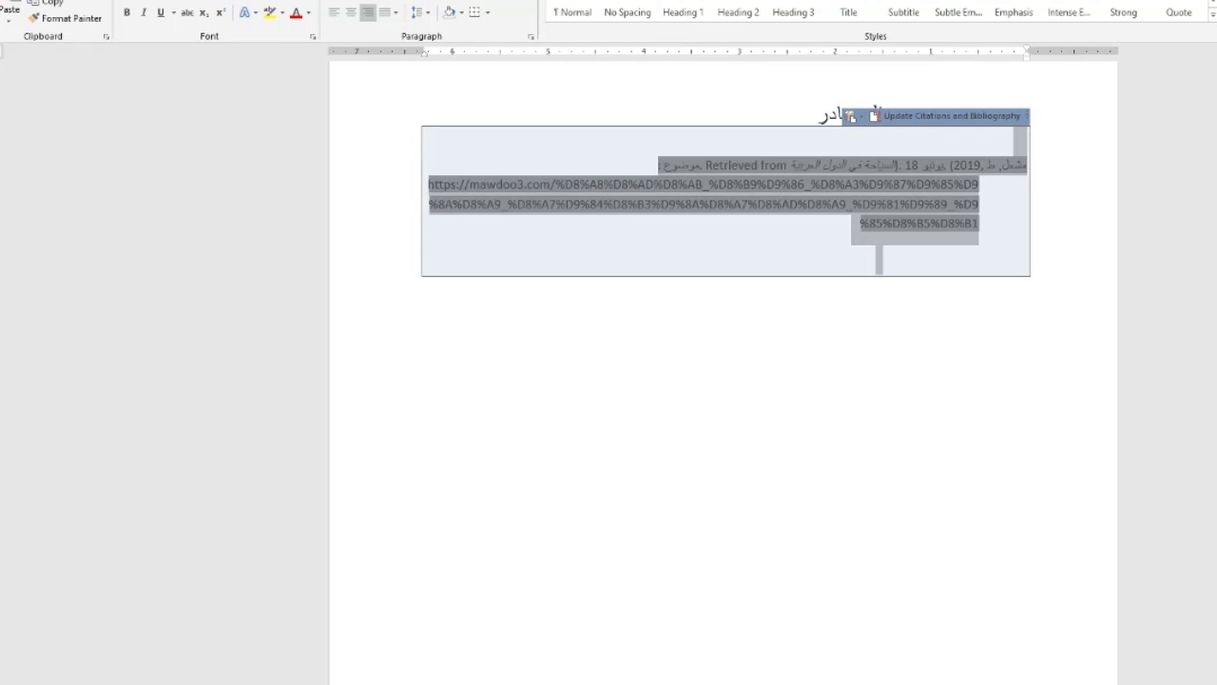
pyautogui.click(218, 2)
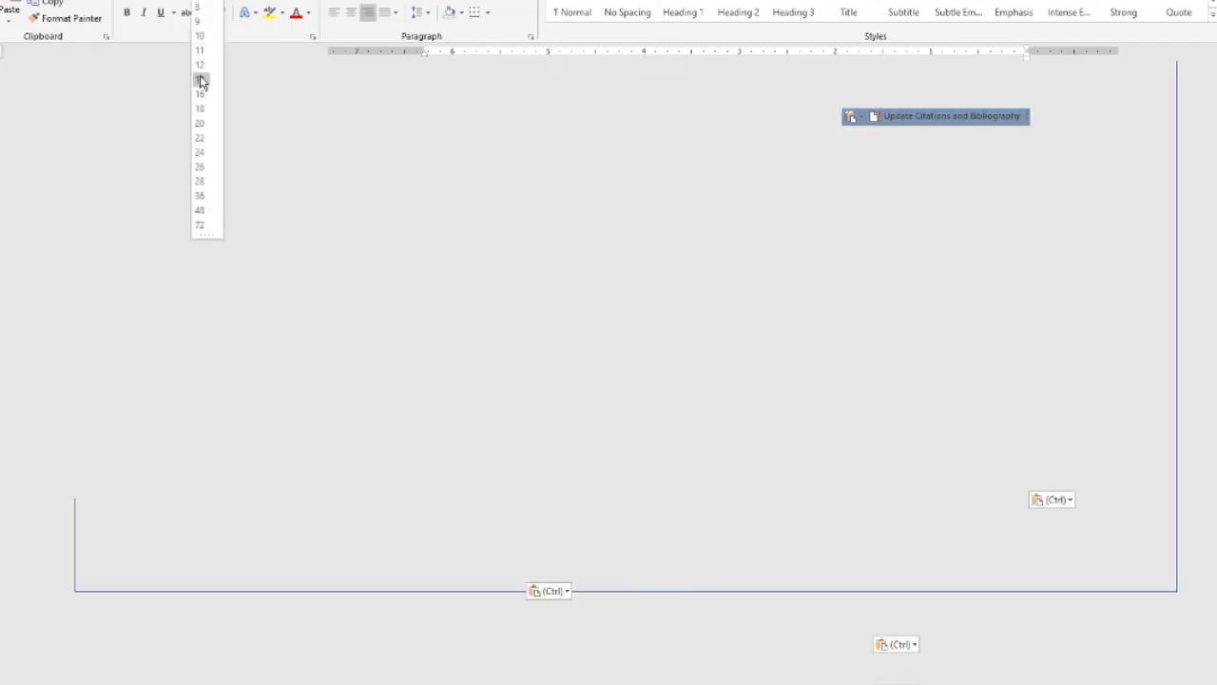
pyautogui.click(199, 81)
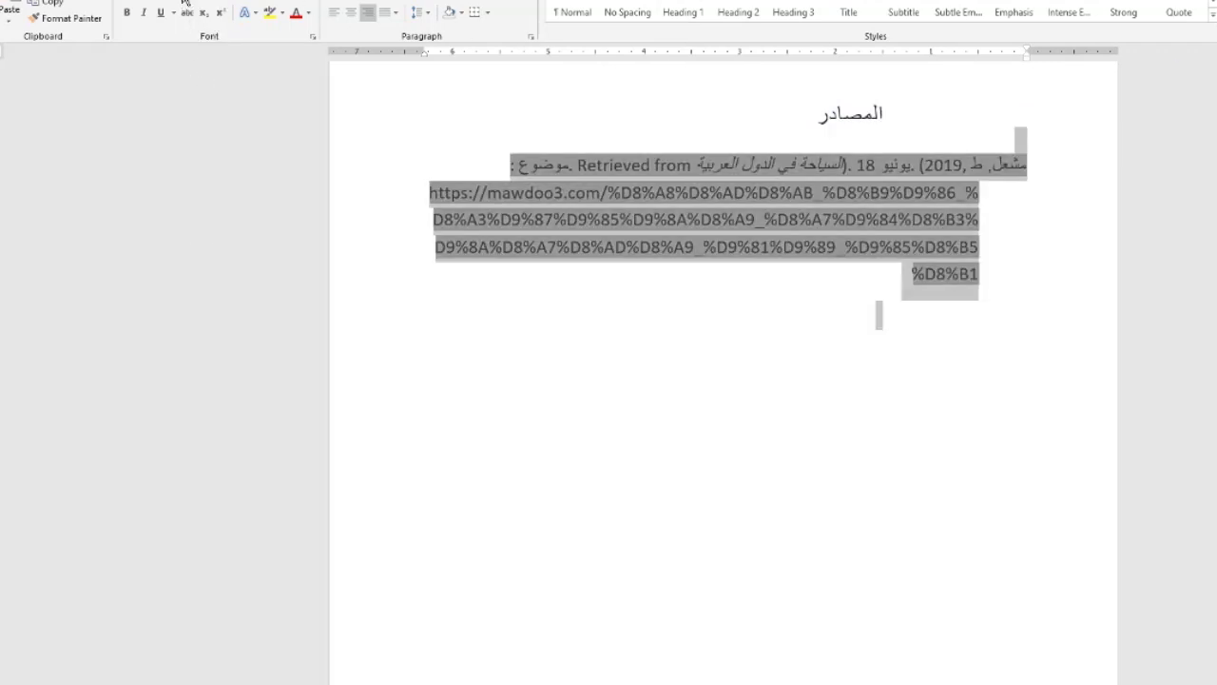
pyautogui.click(187, 4)
pyautogui.click(185, 72)
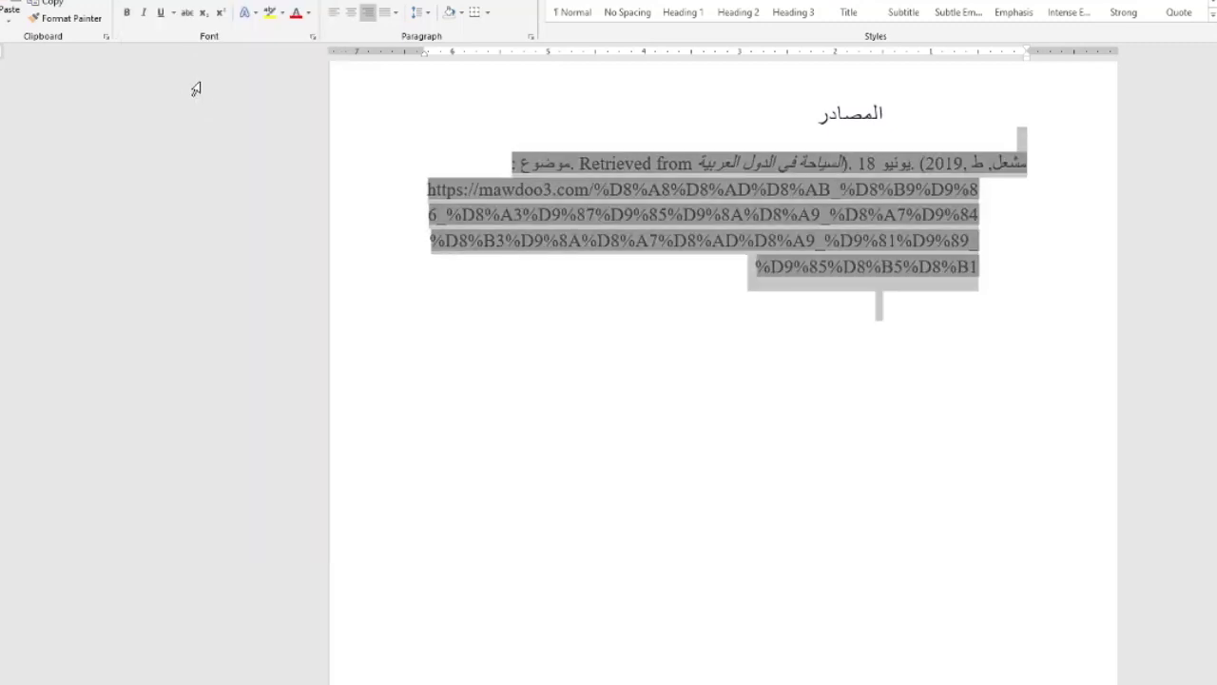
pyautogui.click(143, 13)
pyautogui.click(143, 13)
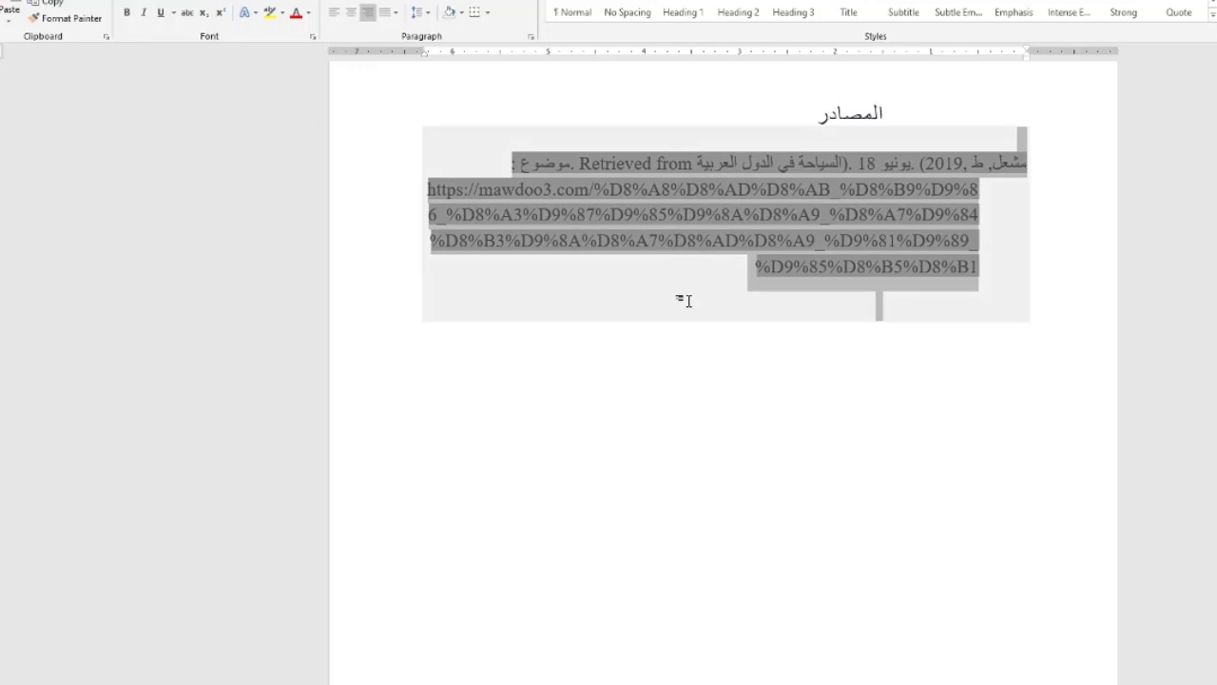
pyautogui.click(685, 299)
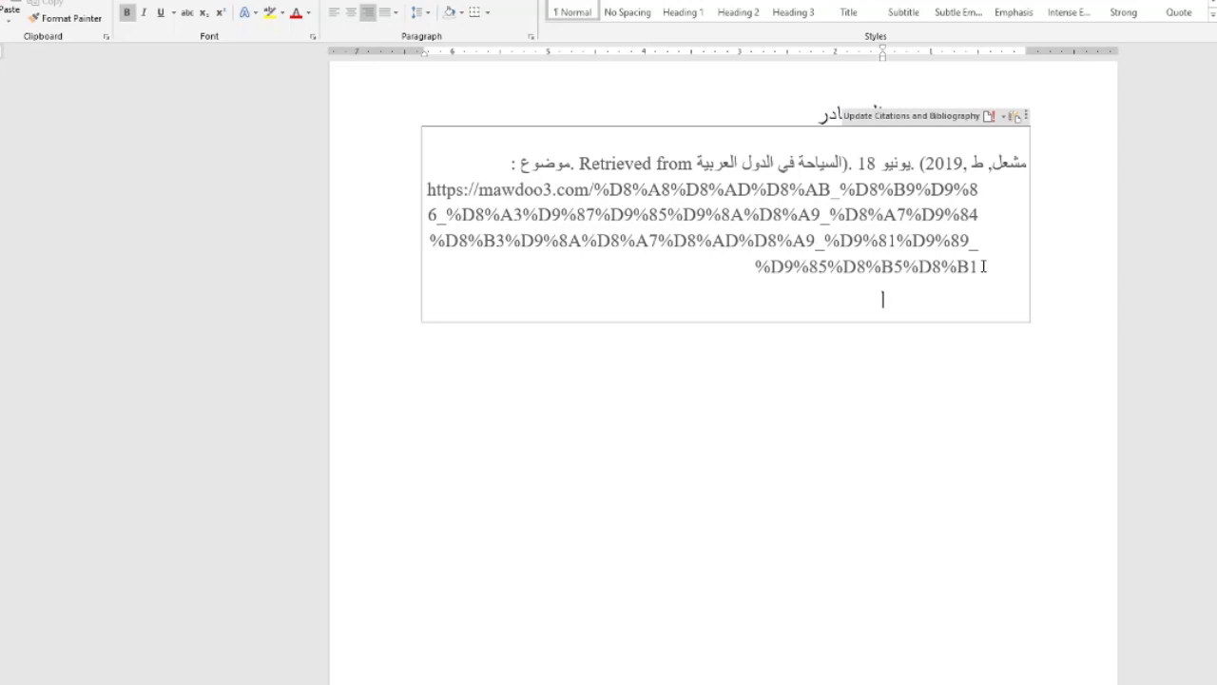
pyautogui.click(1030, 370)
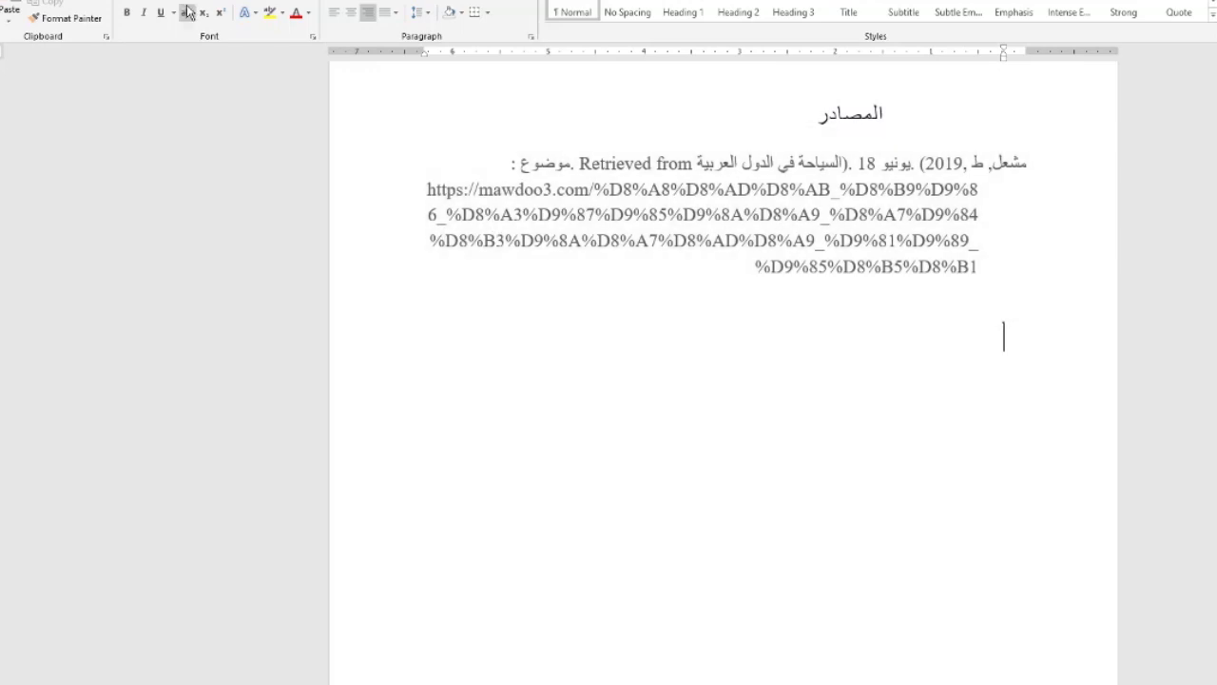
# - Open the Source Manager and start a new bibliography source
pyautogui.hotkey('alt', 's')
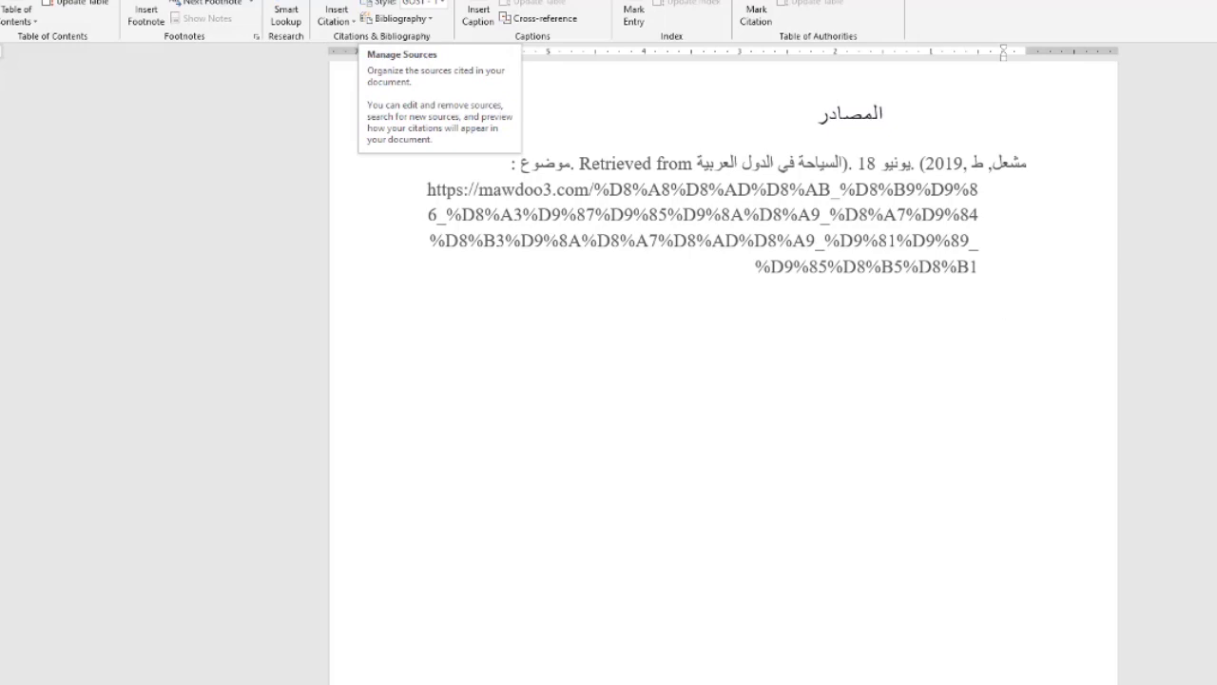
pyautogui.press('Return')
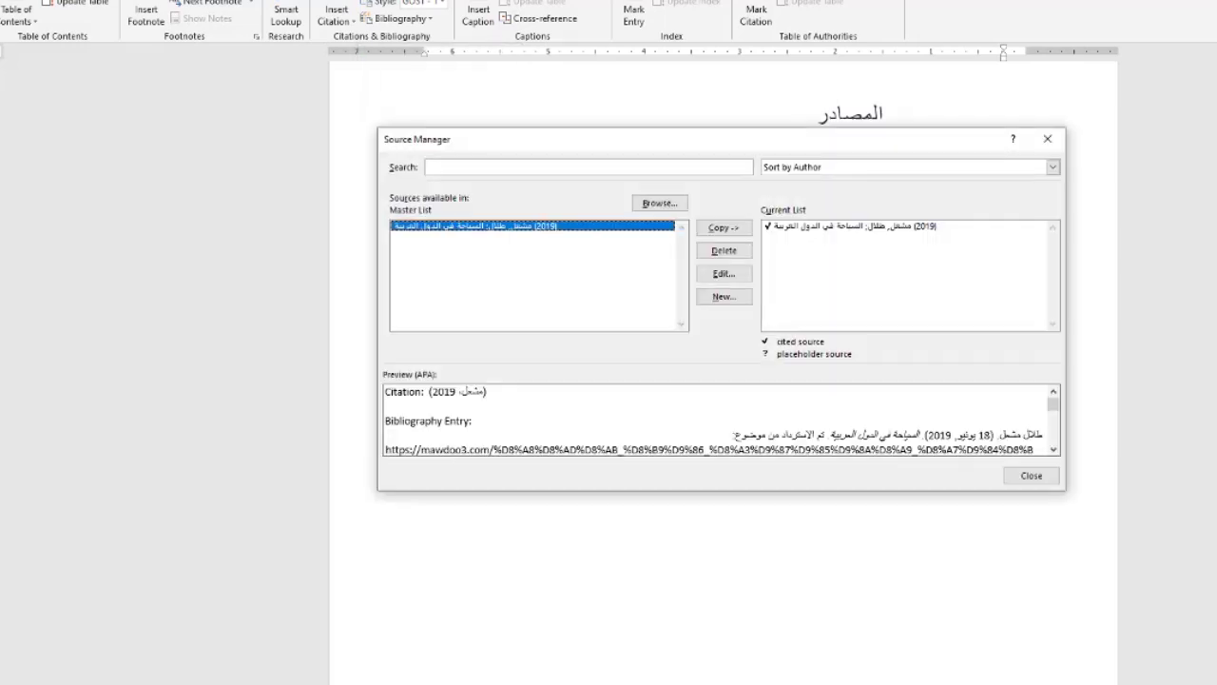
pyautogui.click(720, 297)
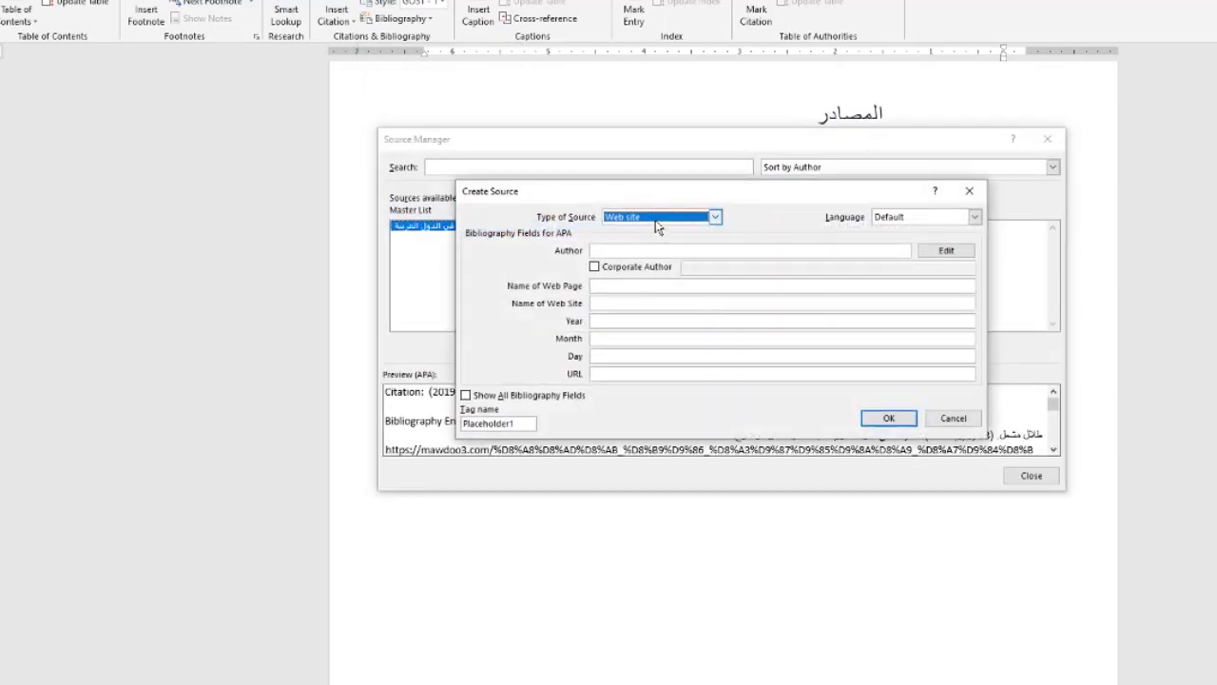
# - Make the new source a Book Section and enter its author and chapter title
pyautogui.click(716, 218)
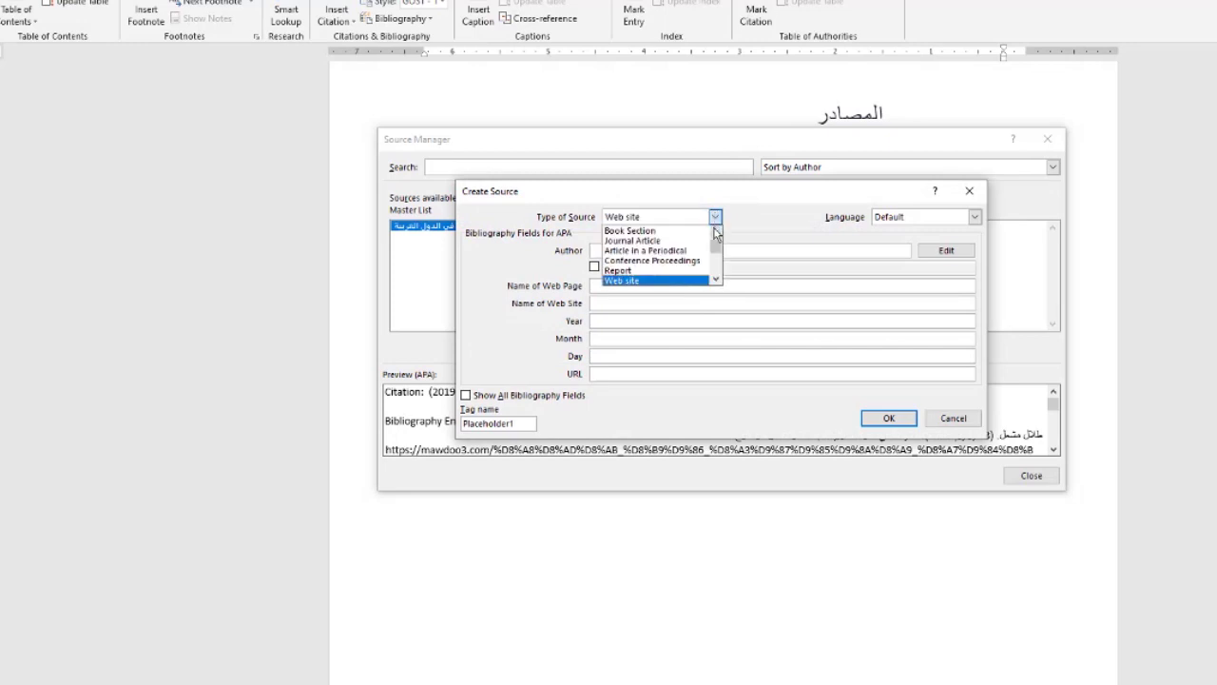
pyautogui.click(693, 231)
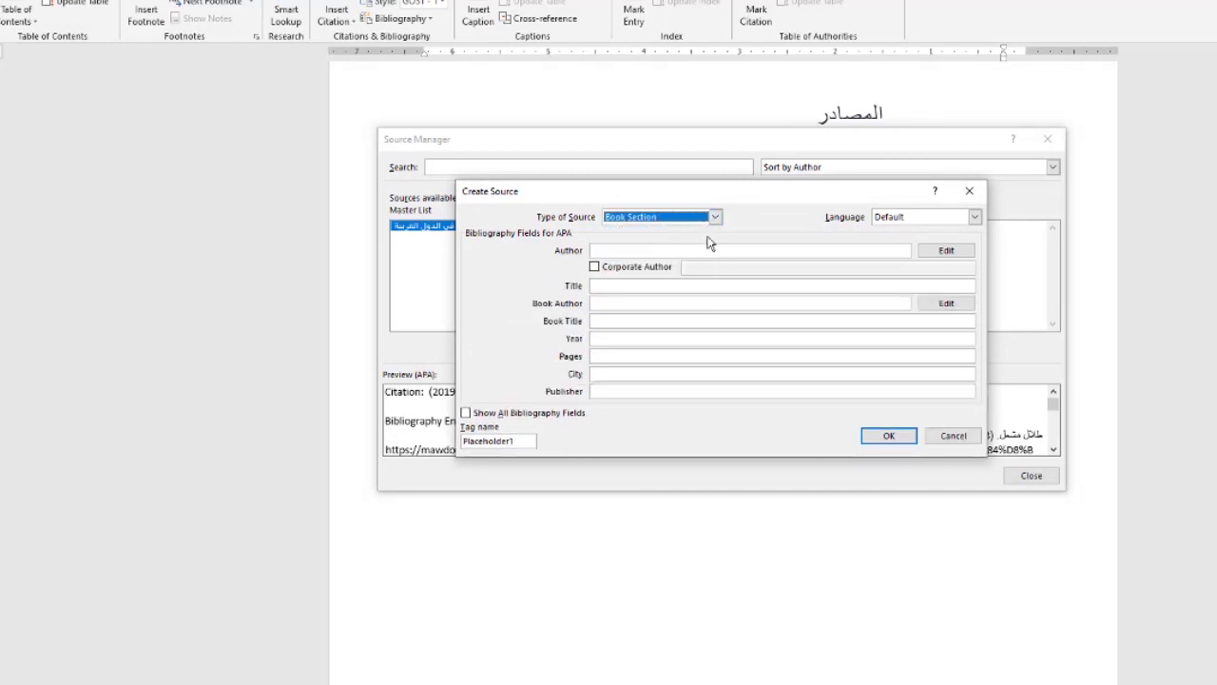
pyautogui.click(706, 253)
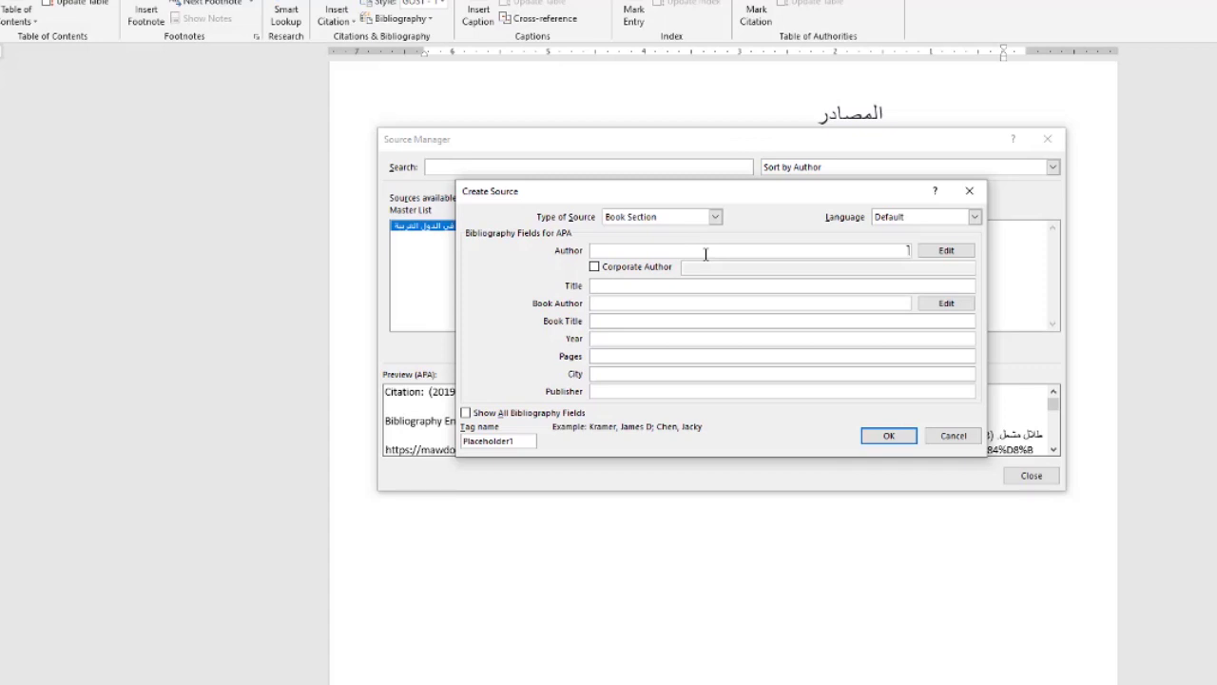
pyautogui.write('محمد السيد')
pyautogui.click(610, 285)
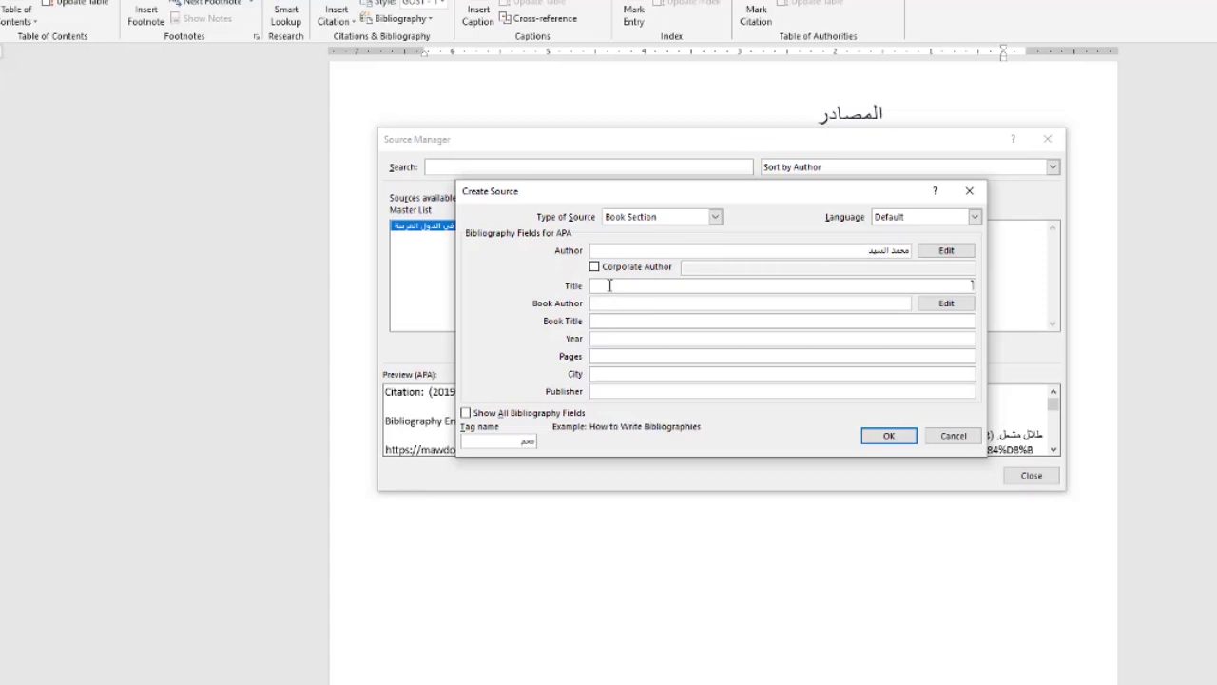
pyautogui.write('أفن السي')
pyautogui.write(' مصر')
# - Enter the book title السياحة في مصر and the year 2018
pyautogui.click(940, 323)
pyautogui.click(846, 337)
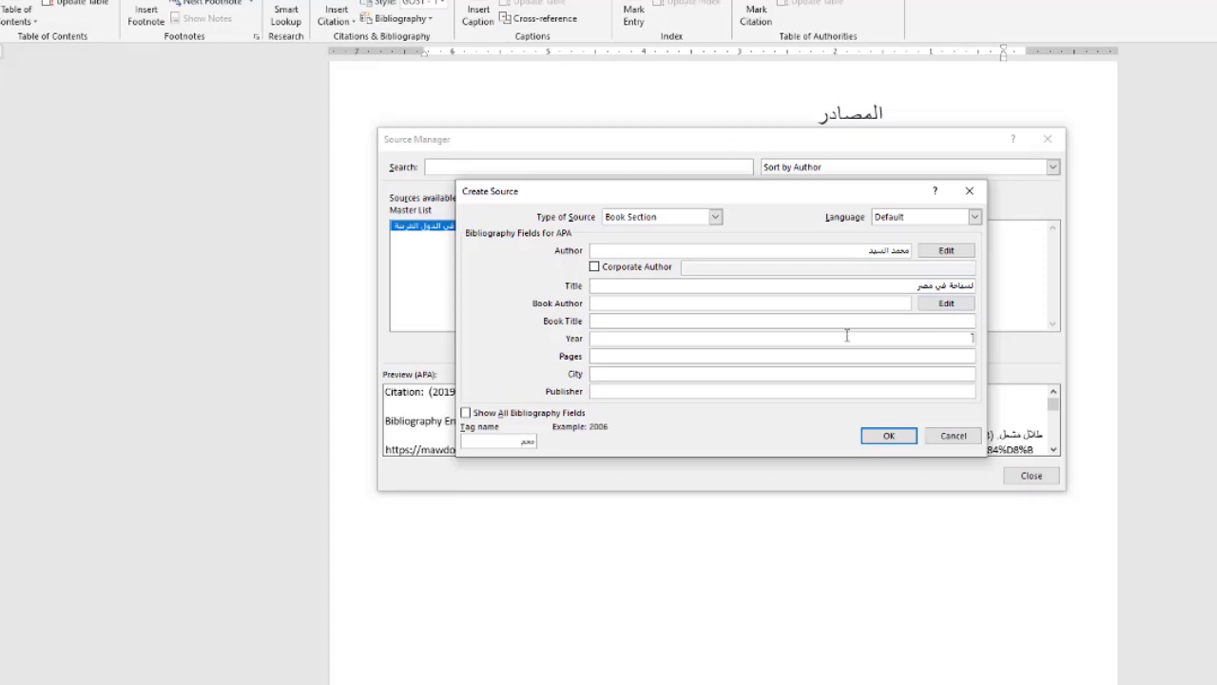
pyautogui.click(843, 322)
pyautogui.write('السياح')
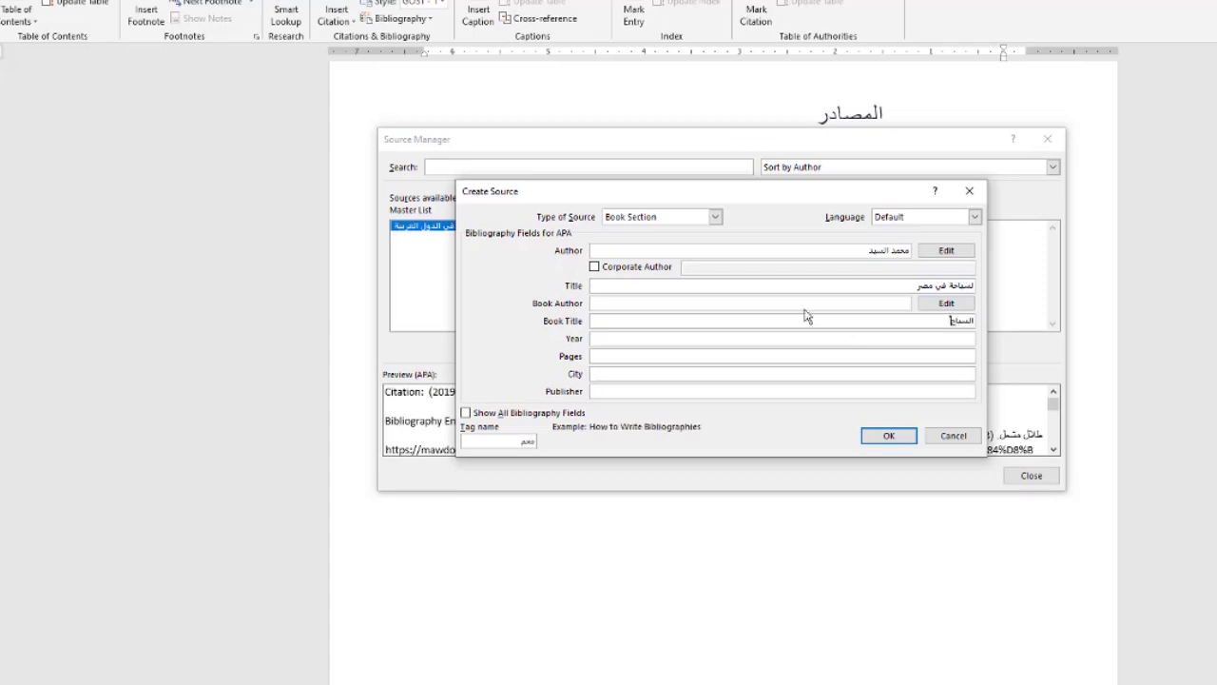
pyautogui.write('ة في مصر')
pyautogui.click(772, 340)
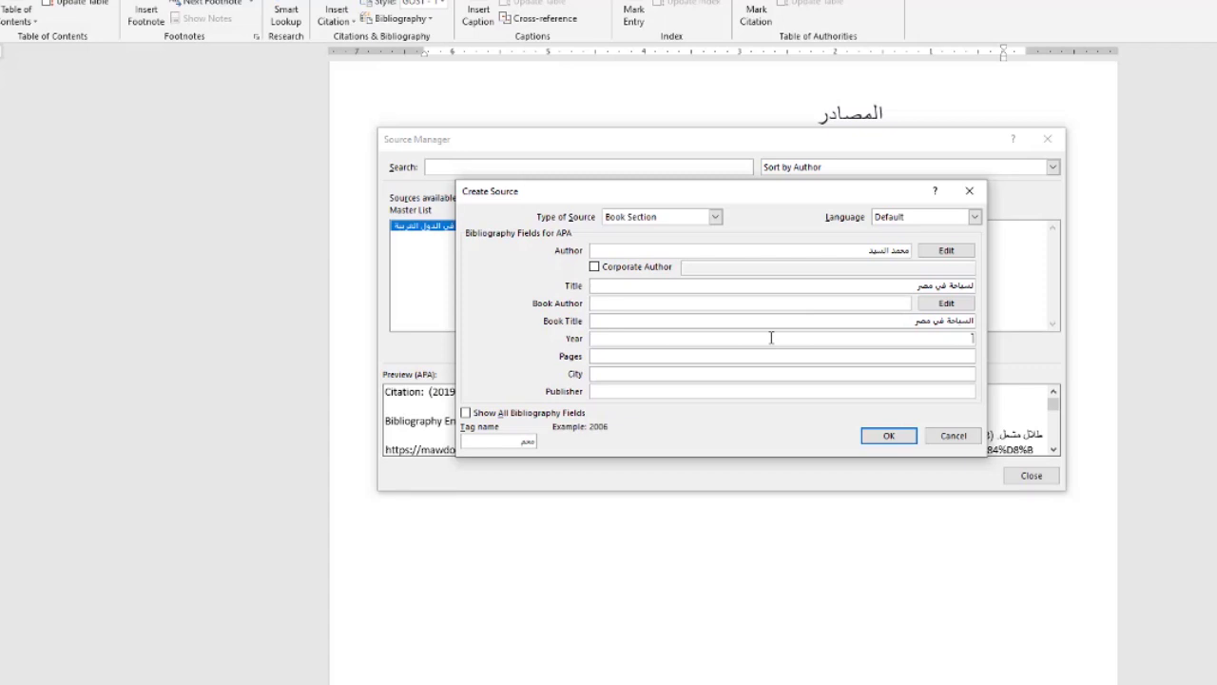
pyautogui.write('2018')
# - Fill in page 45, city القاهرة and publisher دار المعارف, then save the source
pyautogui.click(776, 355)
pyautogui.write('45')
pyautogui.click(779, 371)
pyautogui.write('القاهرة')
pyautogui.click(772, 393)
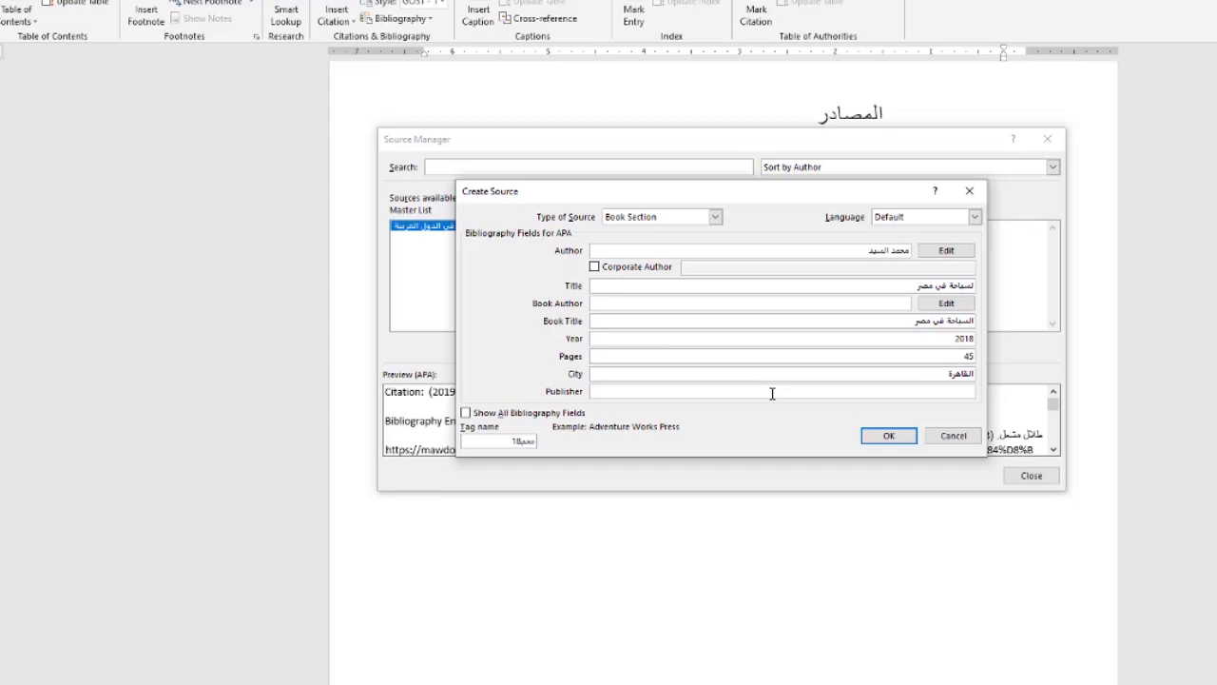
pyautogui.write('دار المعارف')
pyautogui.click(883, 439)
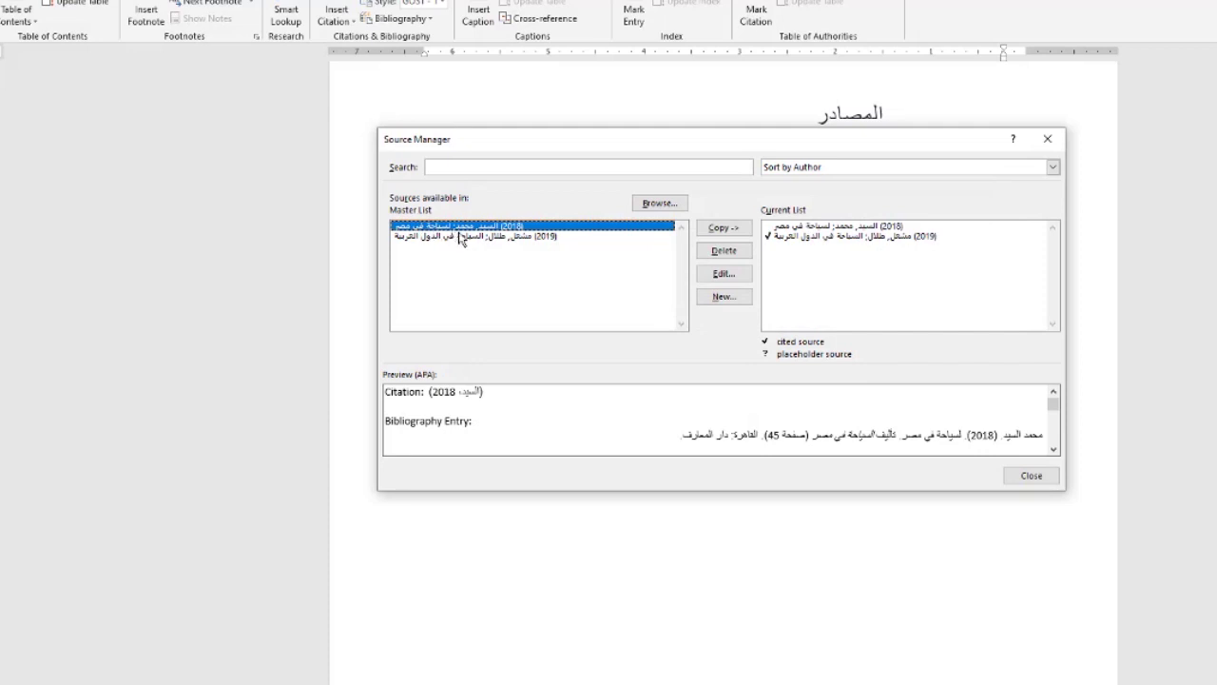
# - Close Source Manager, undo the old bibliography entry, and show the built-in bibliography layouts
pyautogui.click(1032, 476)
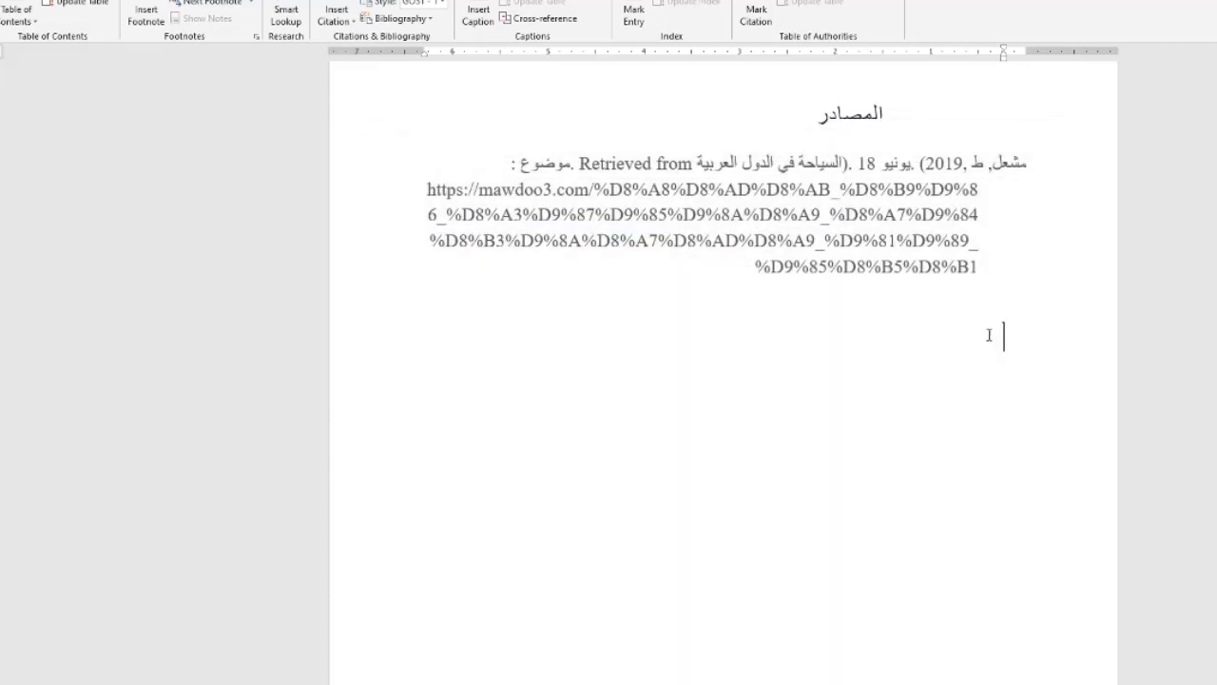
pyautogui.hotkey('ctrl', 'z')
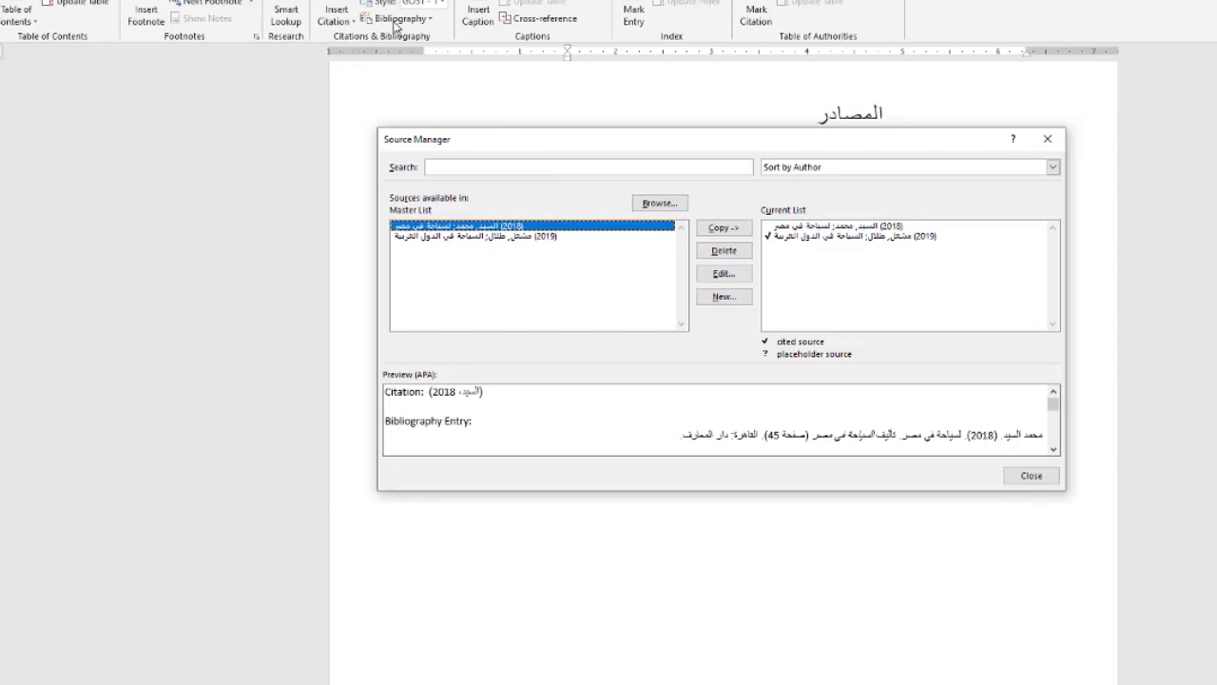
pyautogui.click(1046, 139)
pyautogui.click(425, 21)
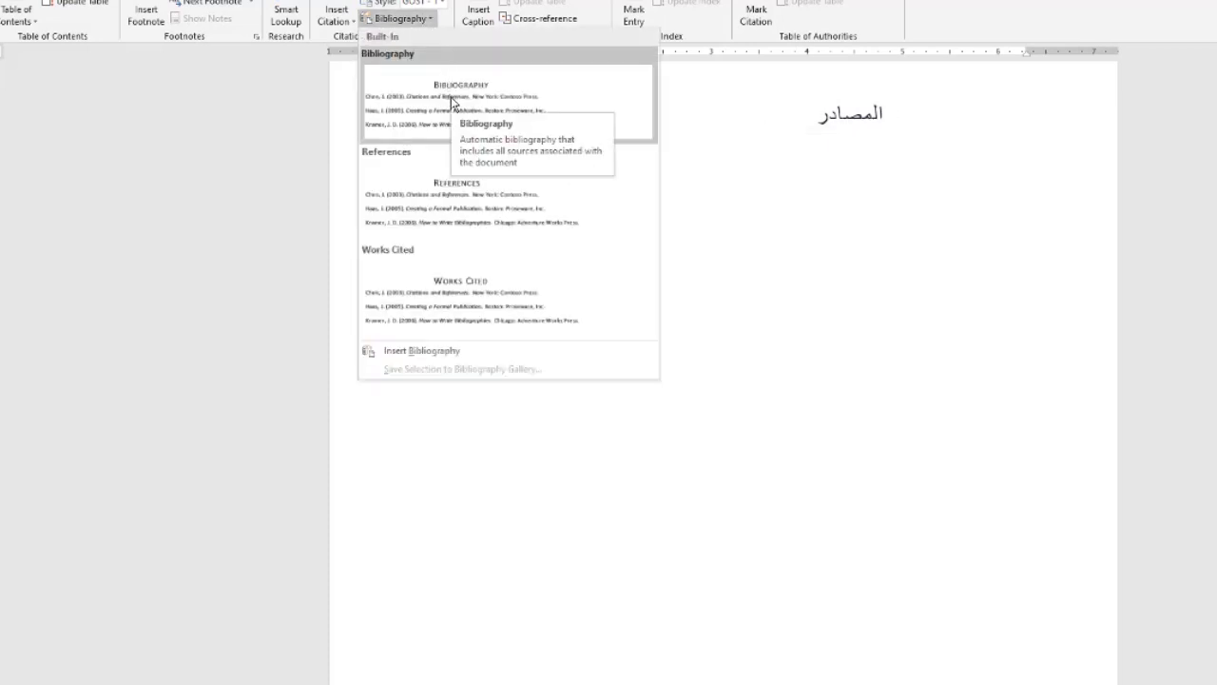
# - Insert a References bibliography under المصادر listing both sources and select it
pyautogui.click(463, 201)
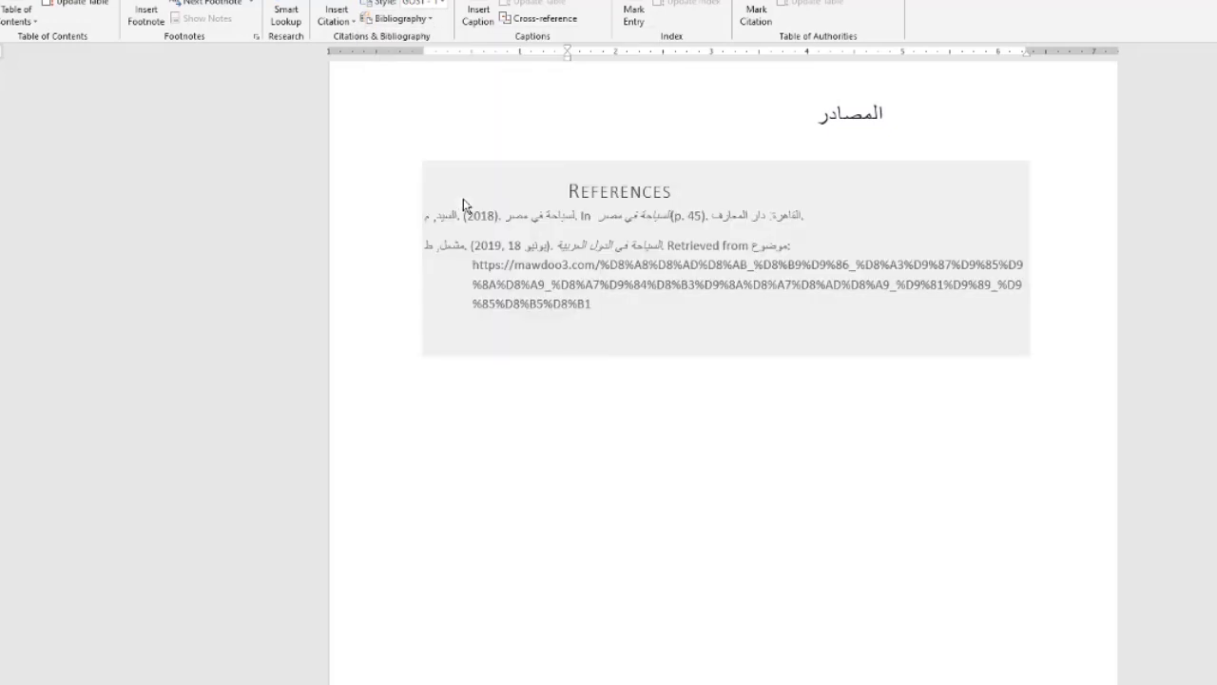
pyautogui.click(510, 242)
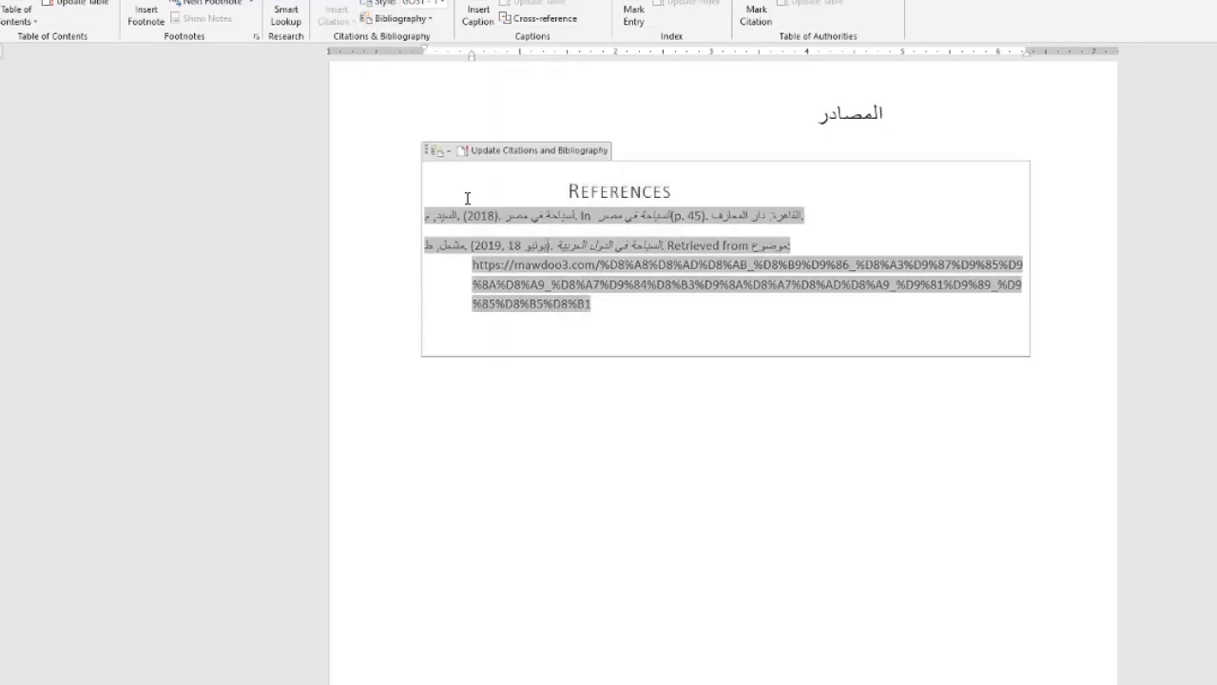
pyautogui.click(426, 159)
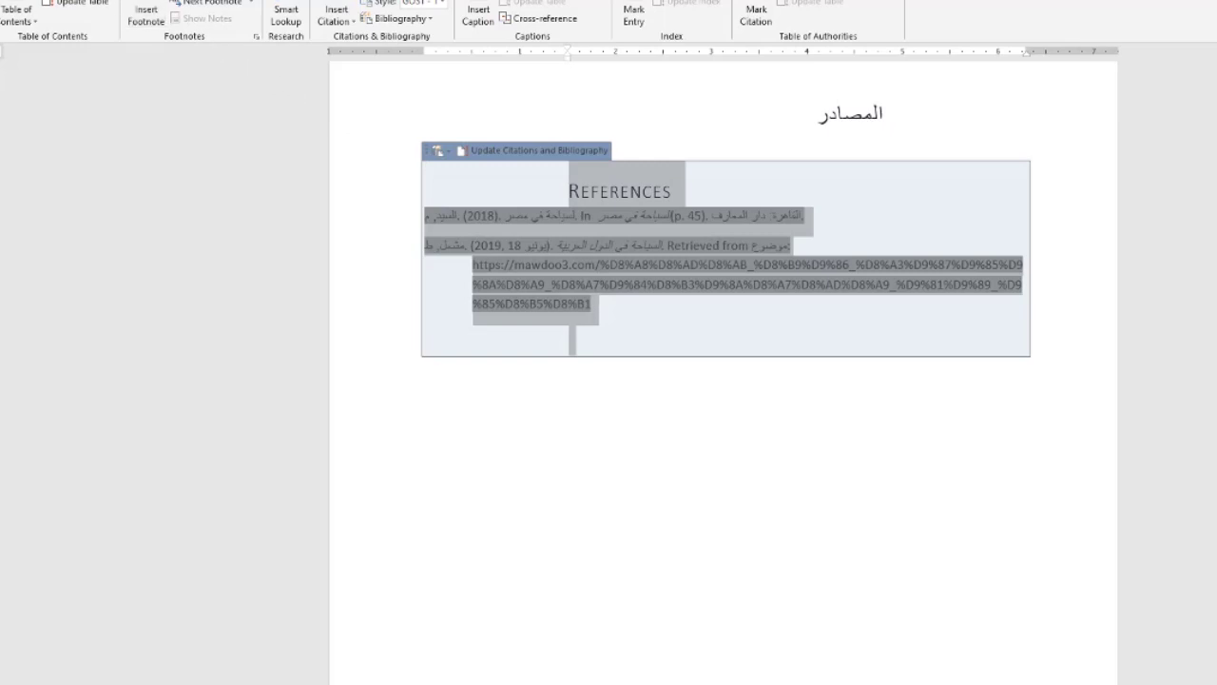
# - Make the bibliography right-to-left in Times New Roman, size 14
pyautogui.hotkey('alt', 'h')
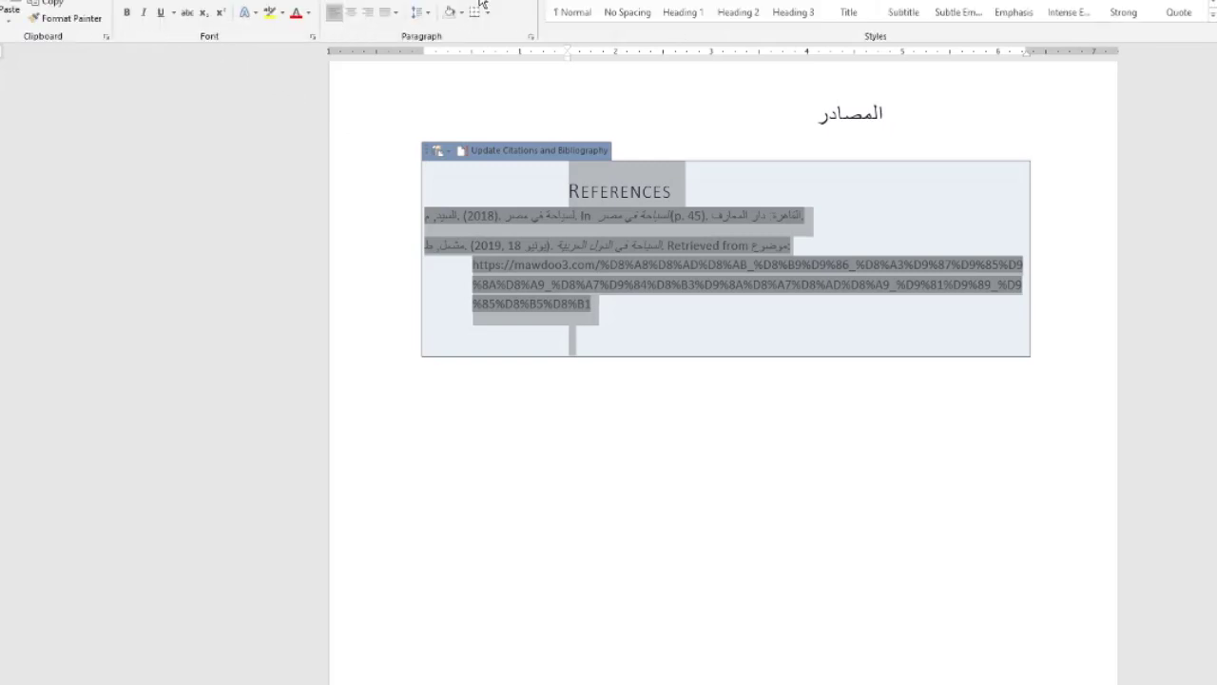
pyautogui.press('ctrl+Shift_R')
pyautogui.click(189, 4)
pyautogui.click(190, 63)
pyautogui.click(219, 12)
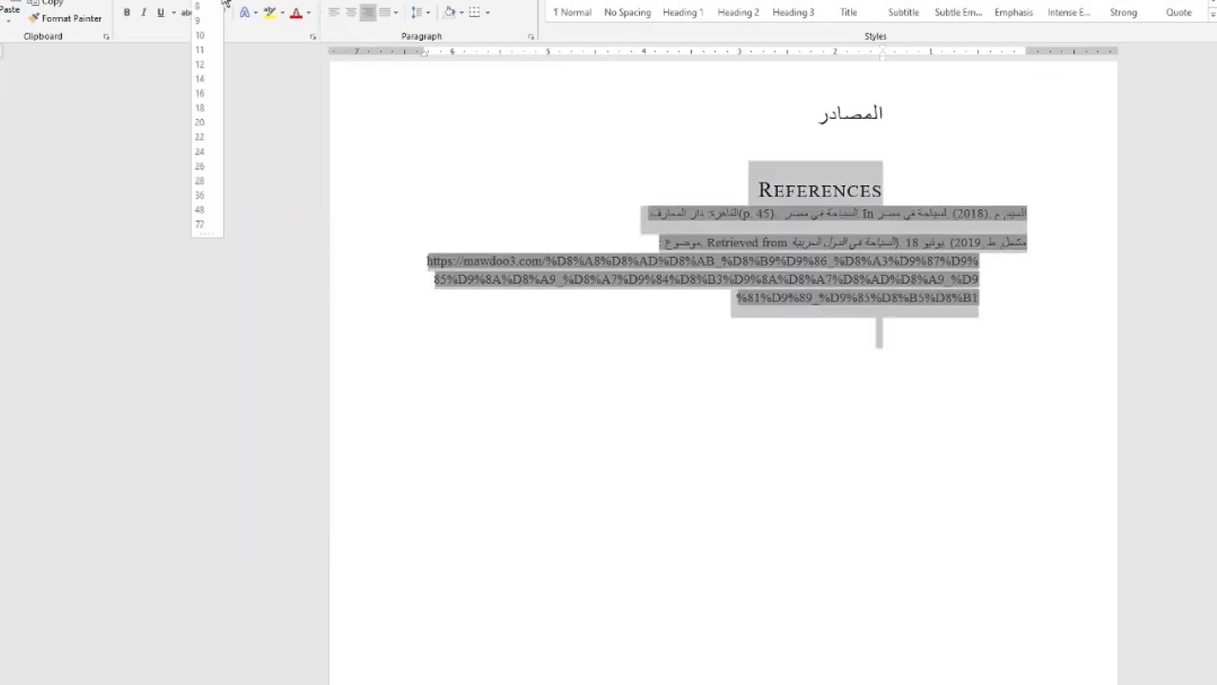
pyautogui.click(204, 80)
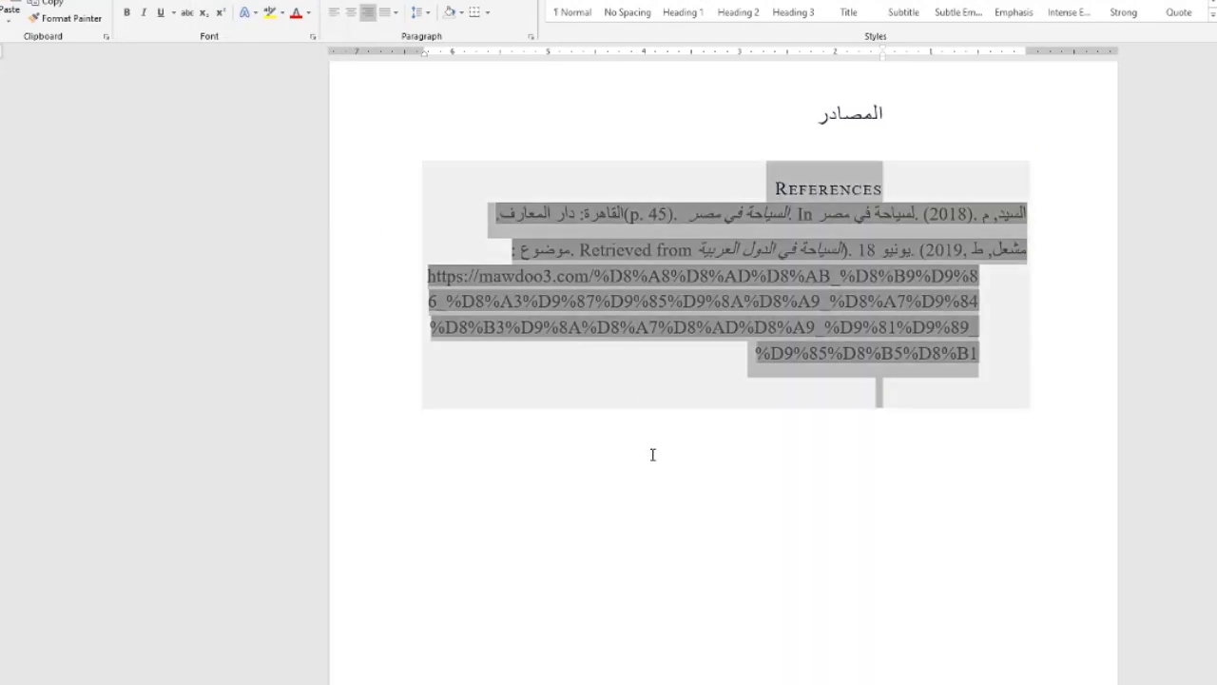
pyautogui.click(669, 570)
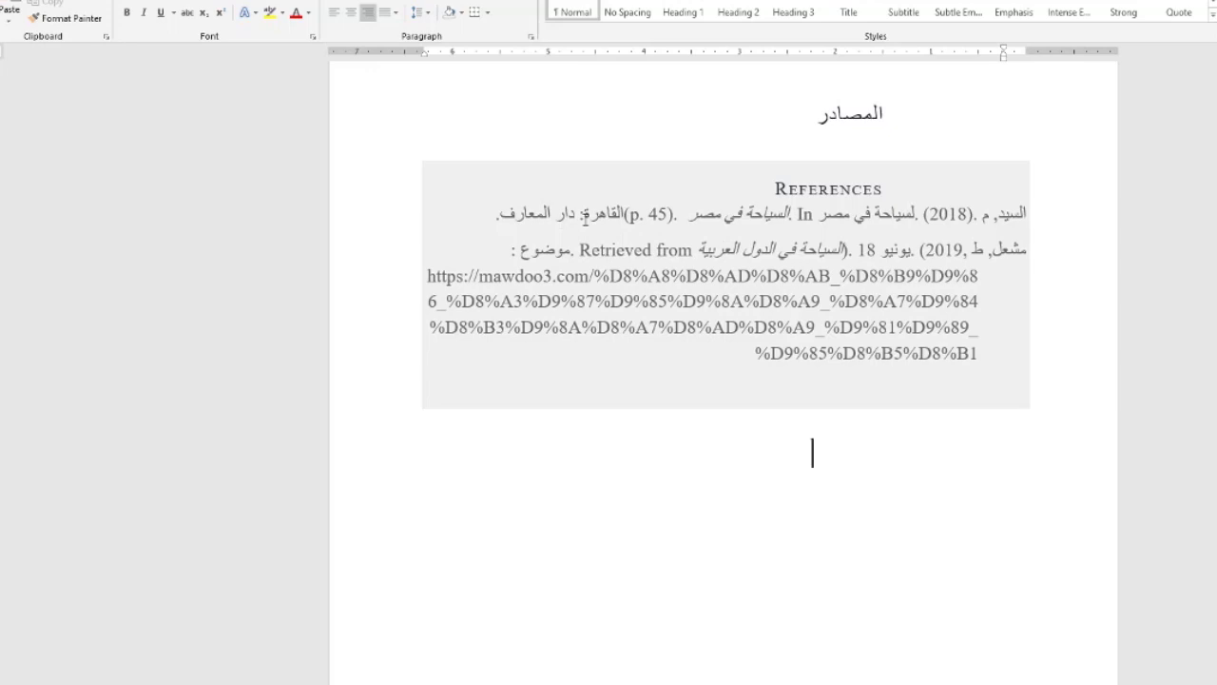
# - Scroll back up to the page with the Egypt tourism question and the النتائج heading
pyautogui.scroll(1, 767, 289)
pyautogui.scroll(-1, 767, 289)
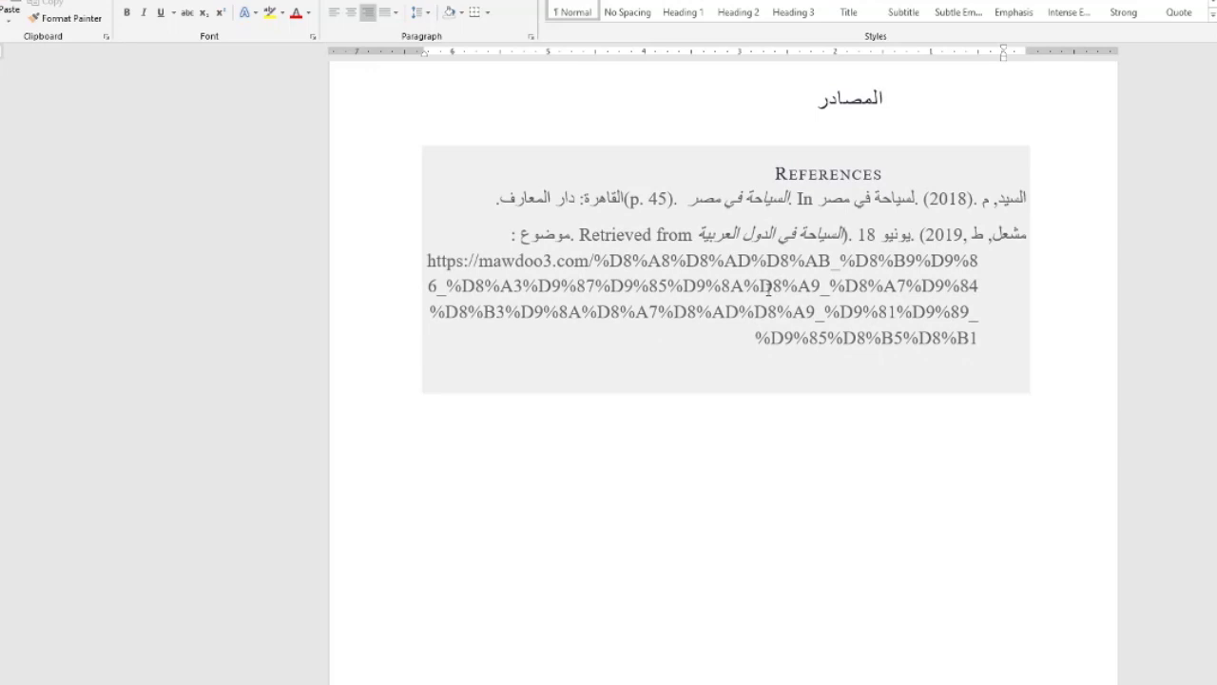
pyautogui.scroll(10, 767, 289)
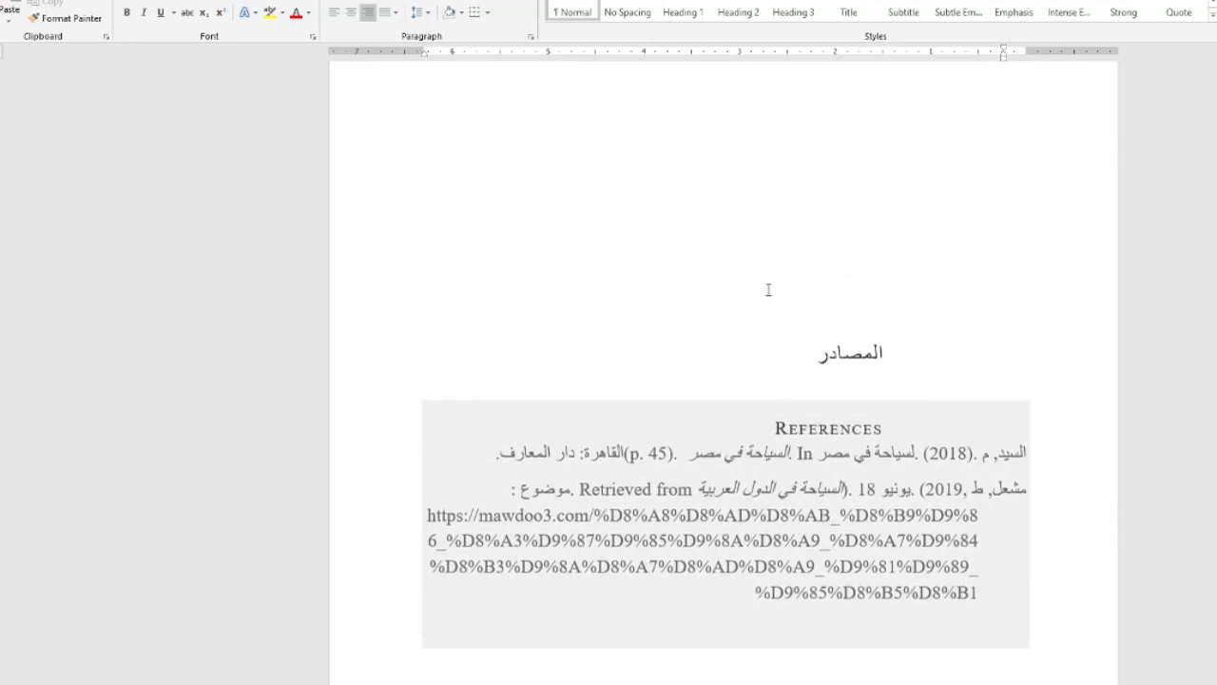
pyautogui.scroll(8, 768, 289)
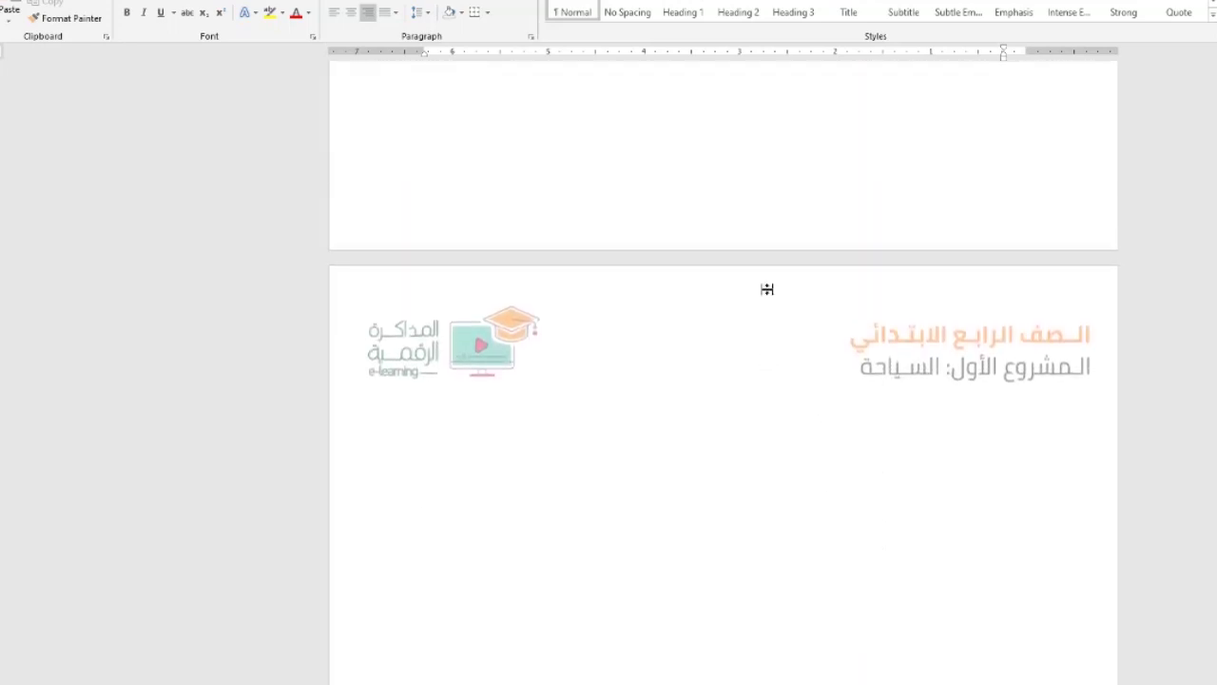
pyautogui.scroll(2, 768, 289)
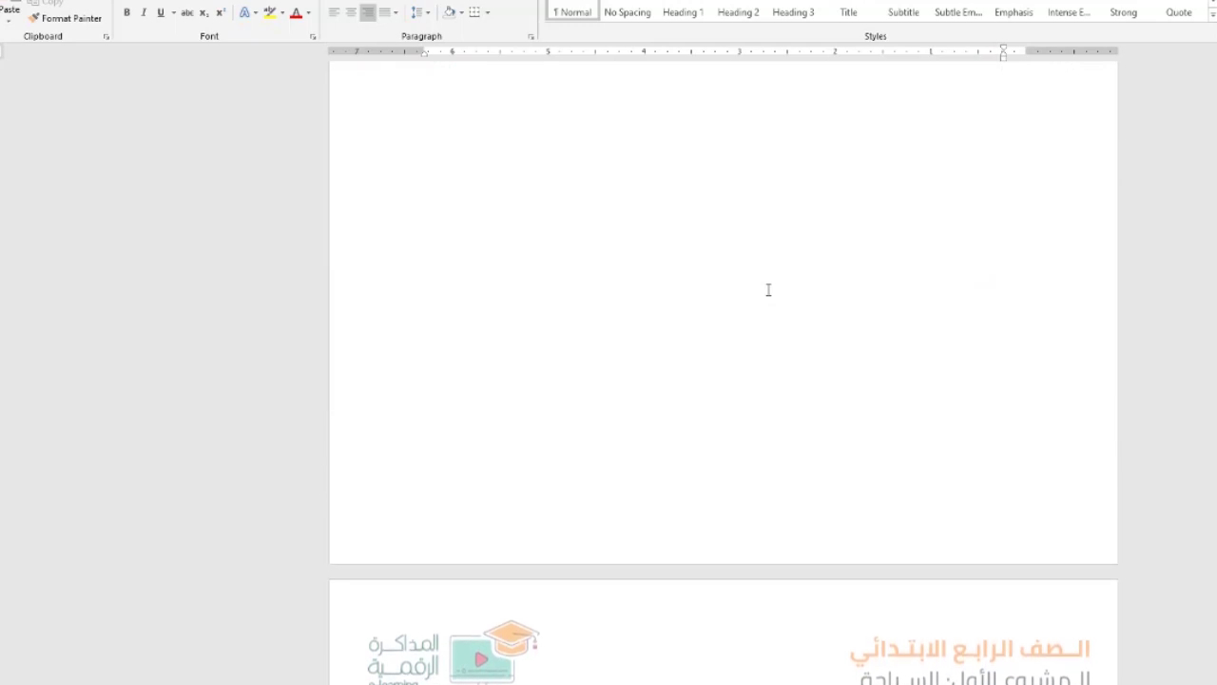
pyautogui.scroll(6, 769, 289)
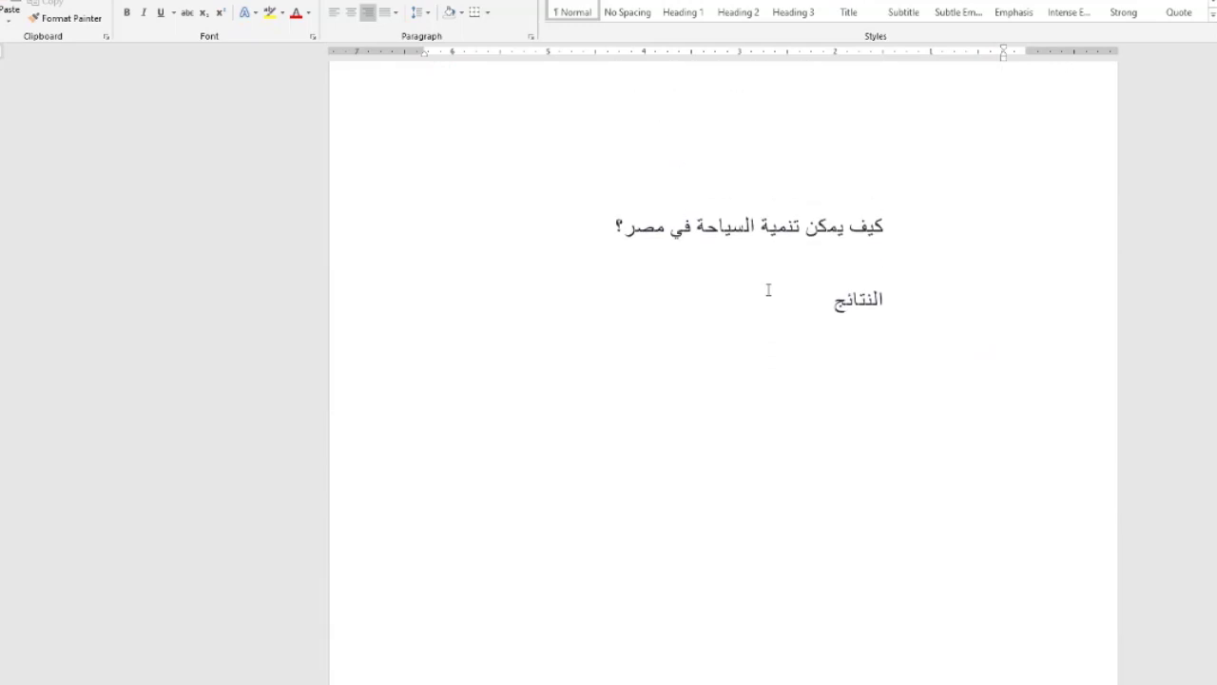